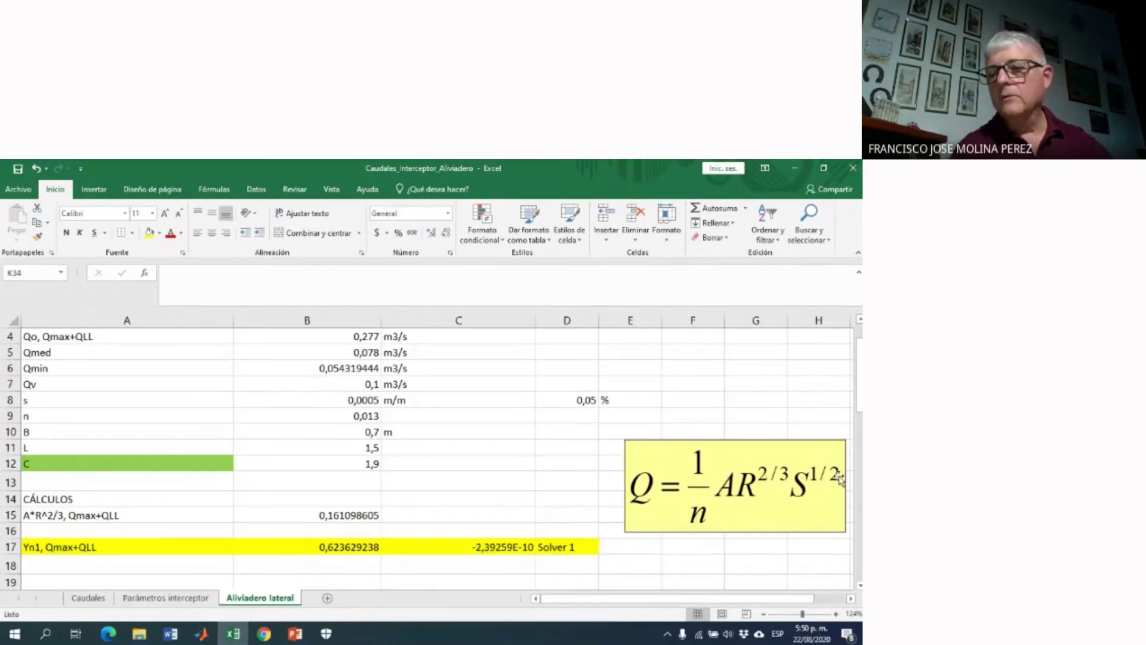
Review the side-weir input data in the DATOS block, from the flow rates through slope, roughness, width and crest length
left_click_drag(861, 398, 860, 382)
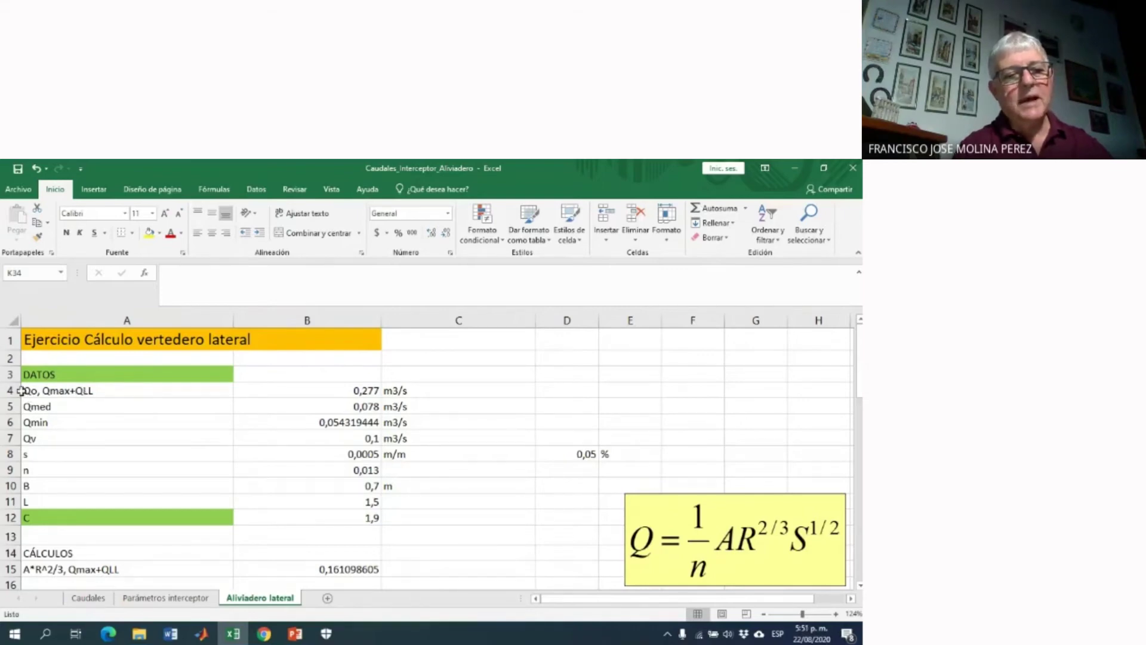
left_click(356, 390)
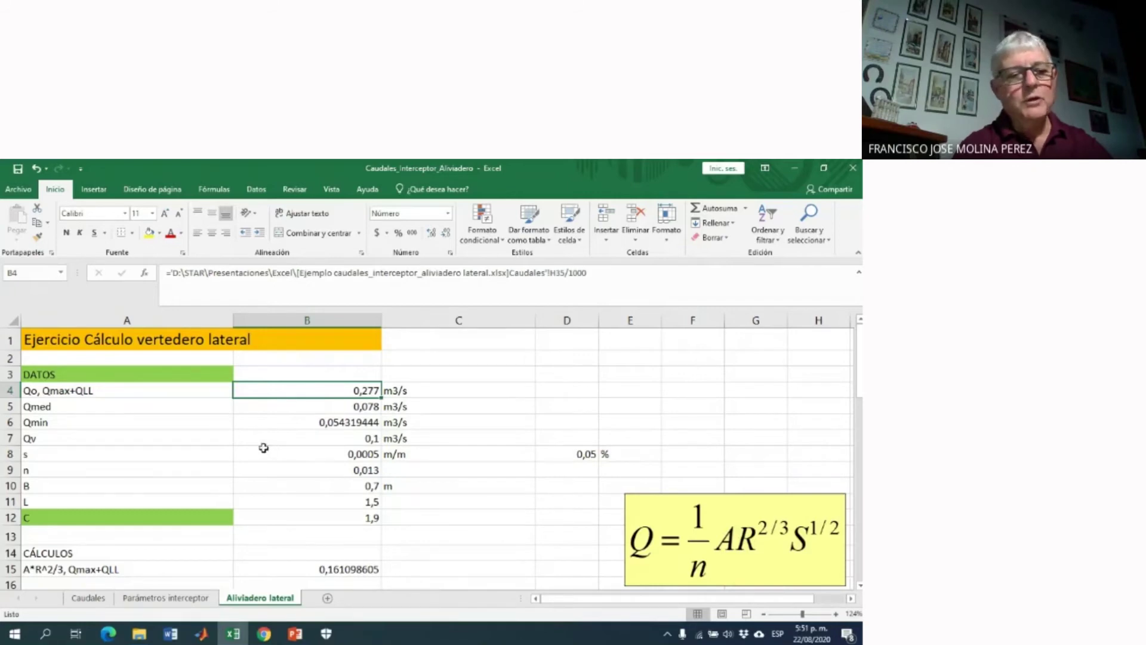
left_click(31, 408)
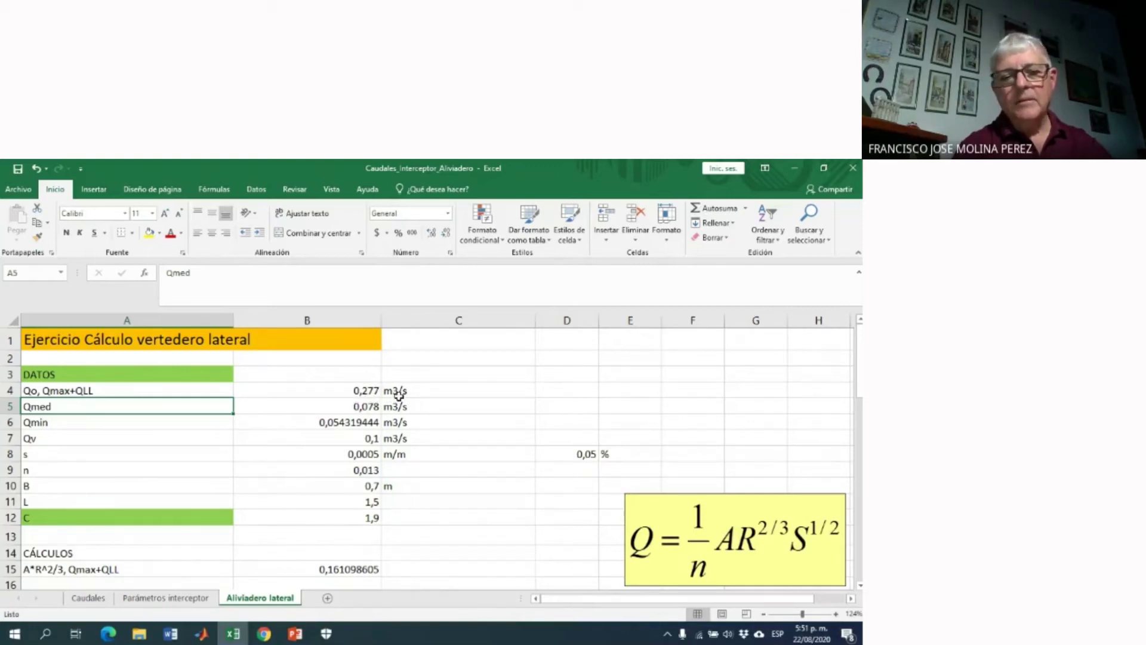
left_click(40, 424)
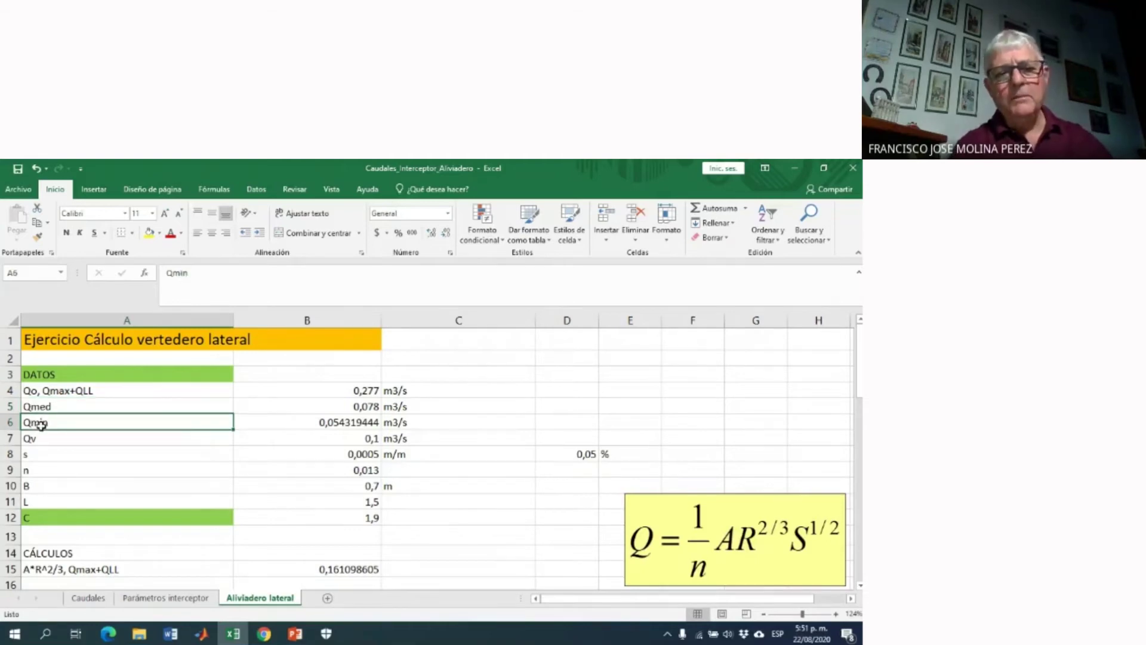
left_click(31, 441)
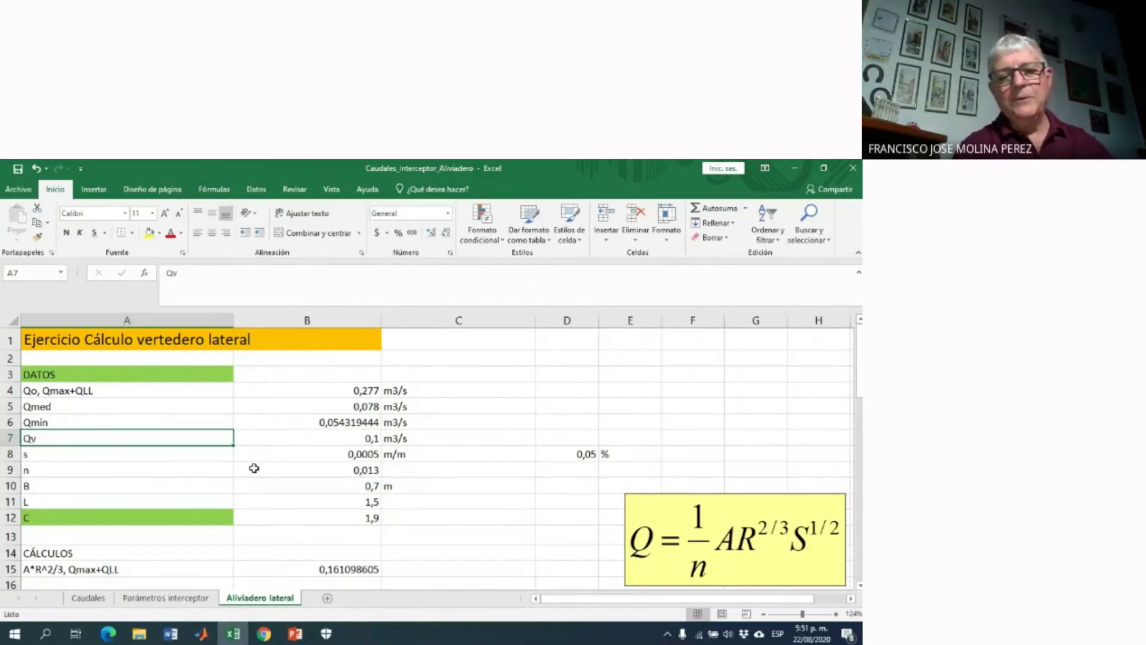
left_click(365, 439)
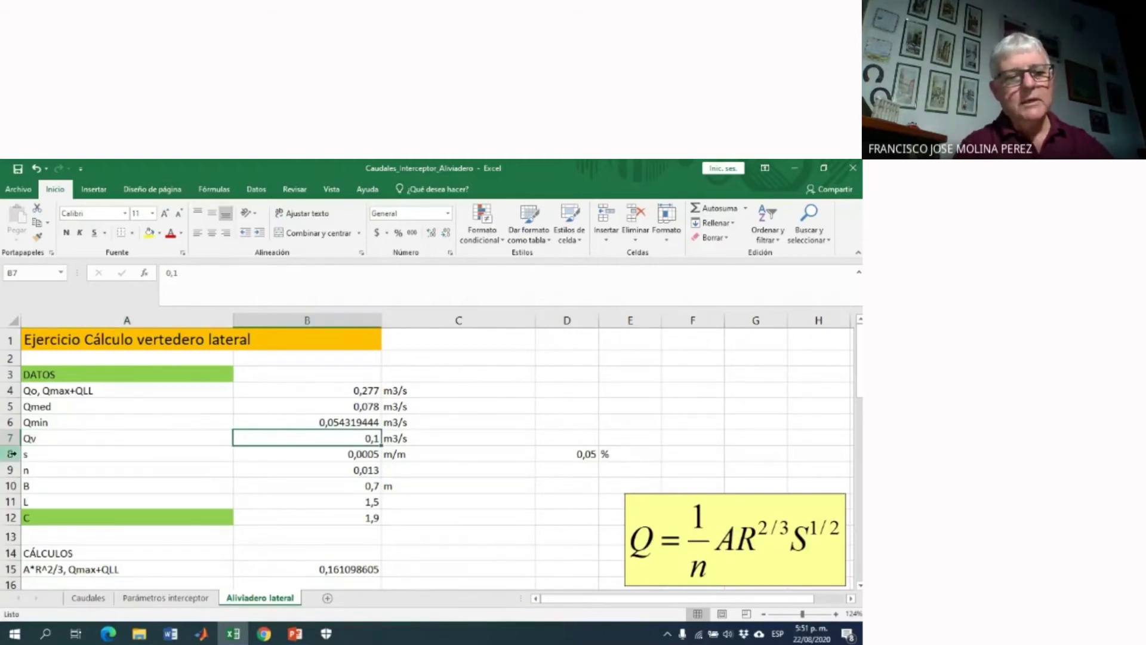
left_click(347, 457)
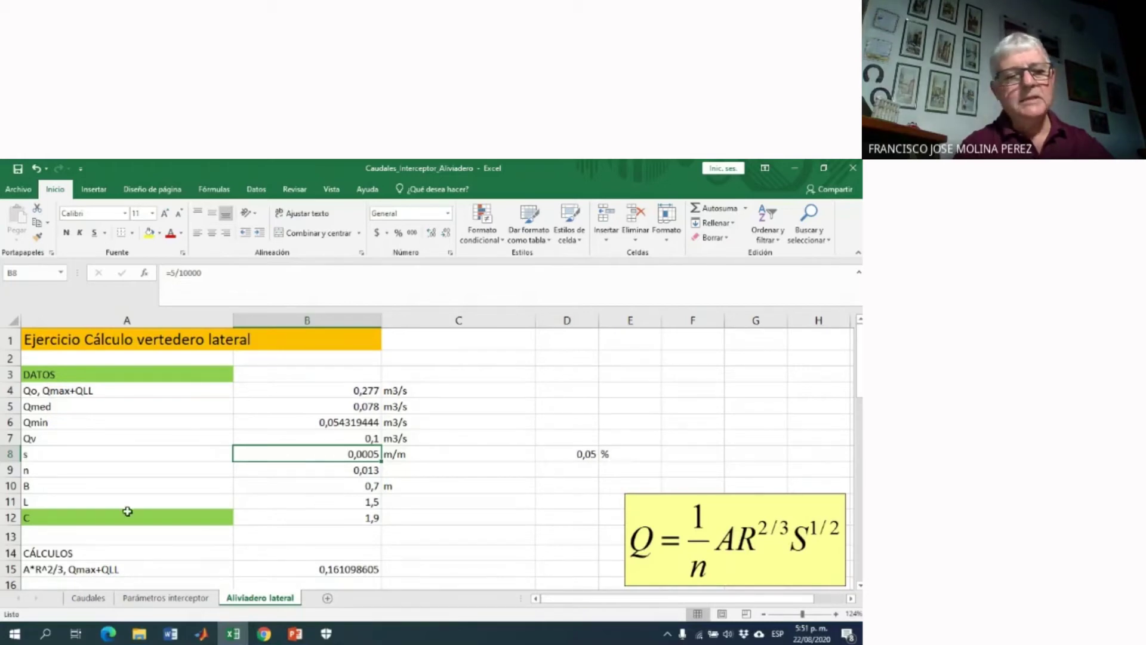
left_click(357, 471)
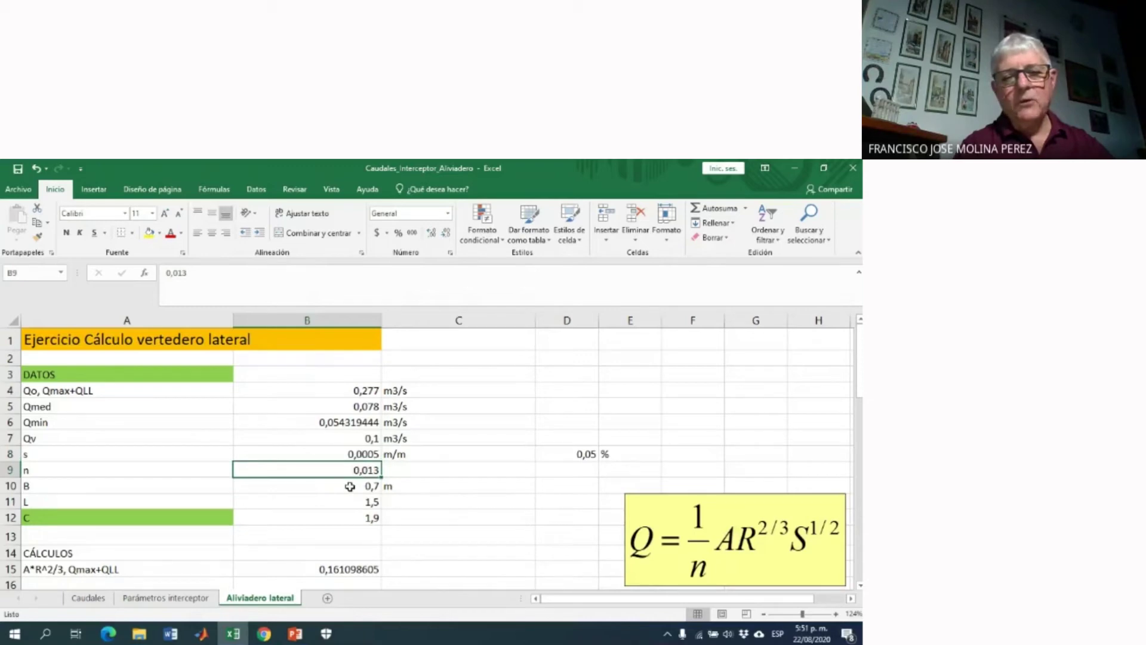
left_click(362, 487)
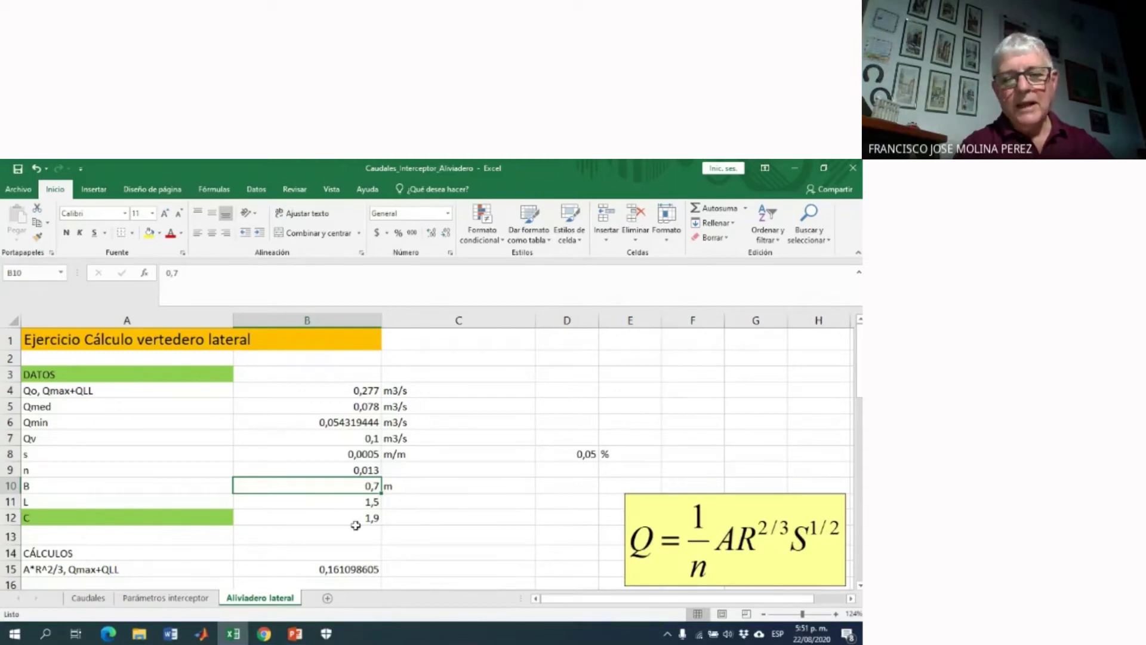
left_click(373, 505)
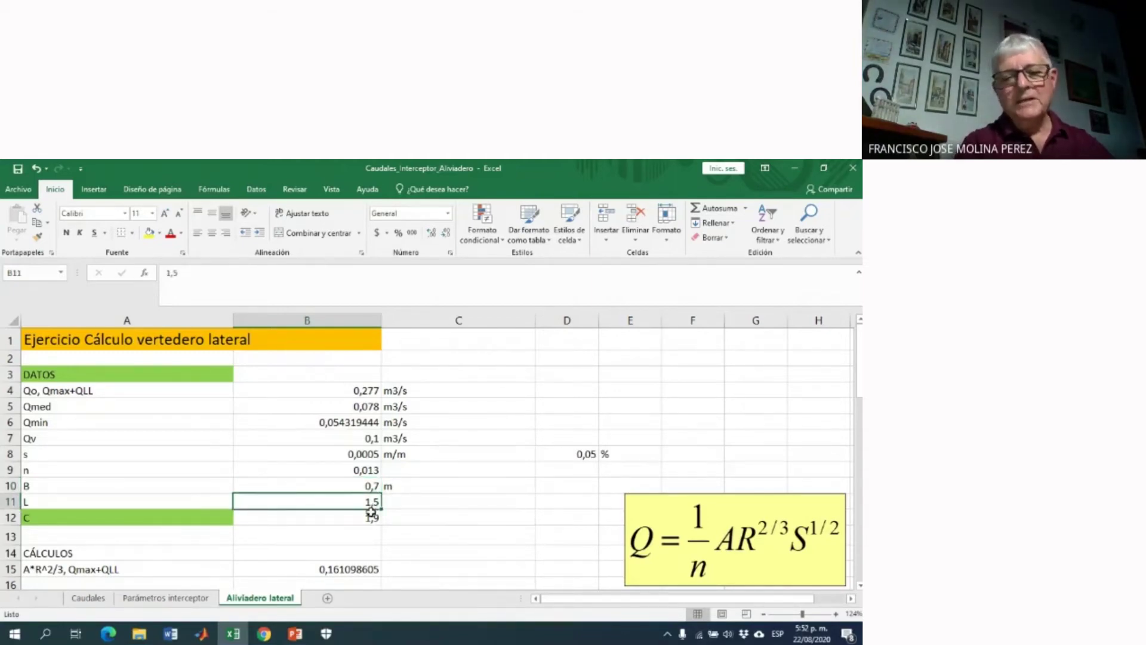
Enter the unit m in cell C11 beside the crest length L
left_click(404, 500)
type("m")
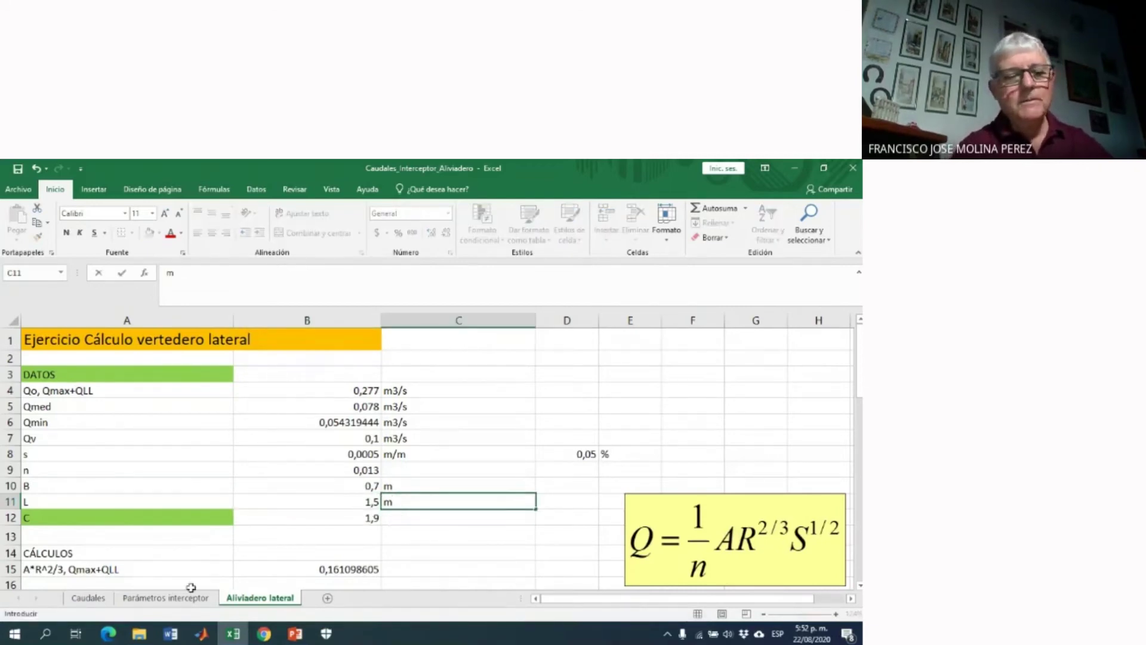
left_click(38, 523)
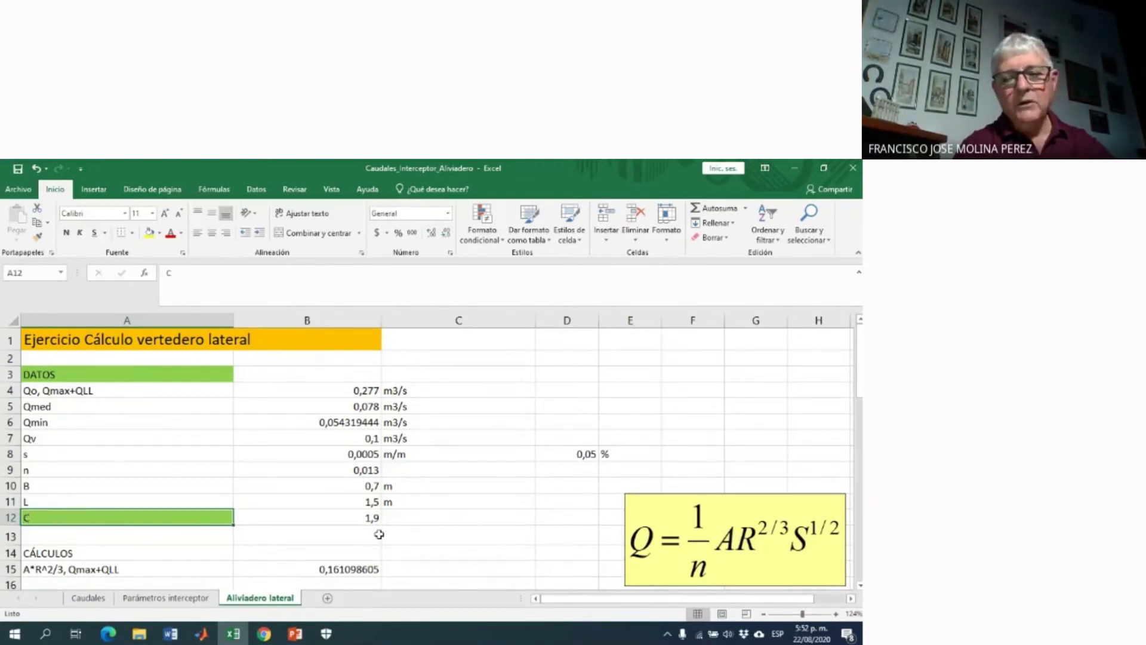
Check the coefficient C in B12, then switch to PowerPoint and show slide 7 with the side-weir calculation sequence
left_click(368, 519)
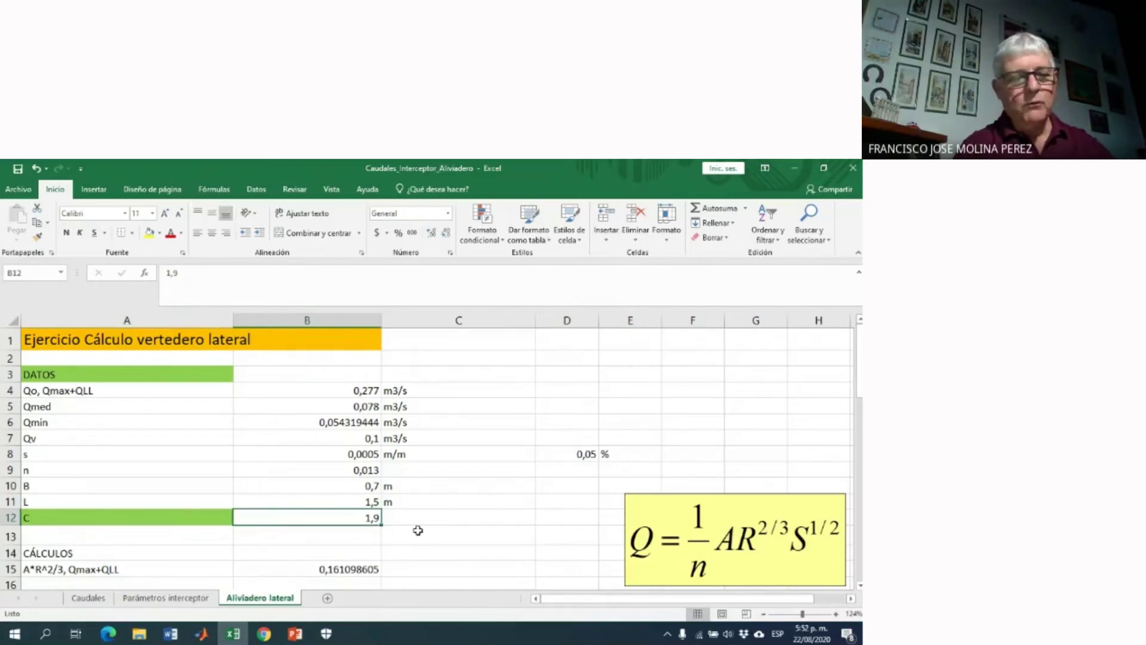
scroll(418, 528, "down", 2)
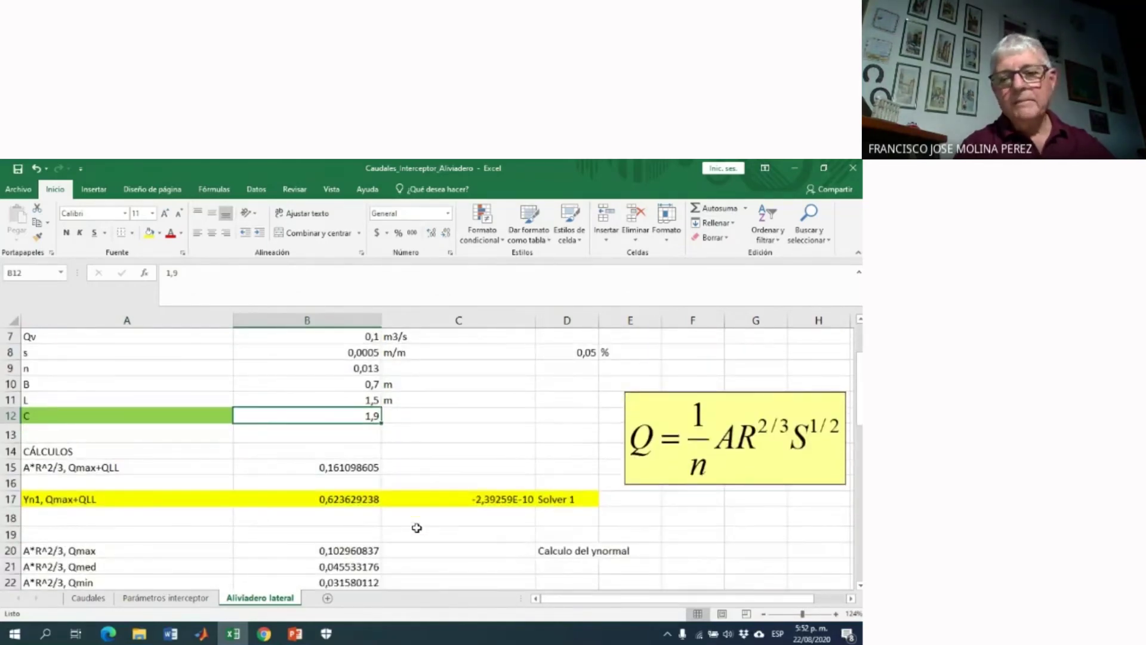
scroll(417, 527, "up", 1)
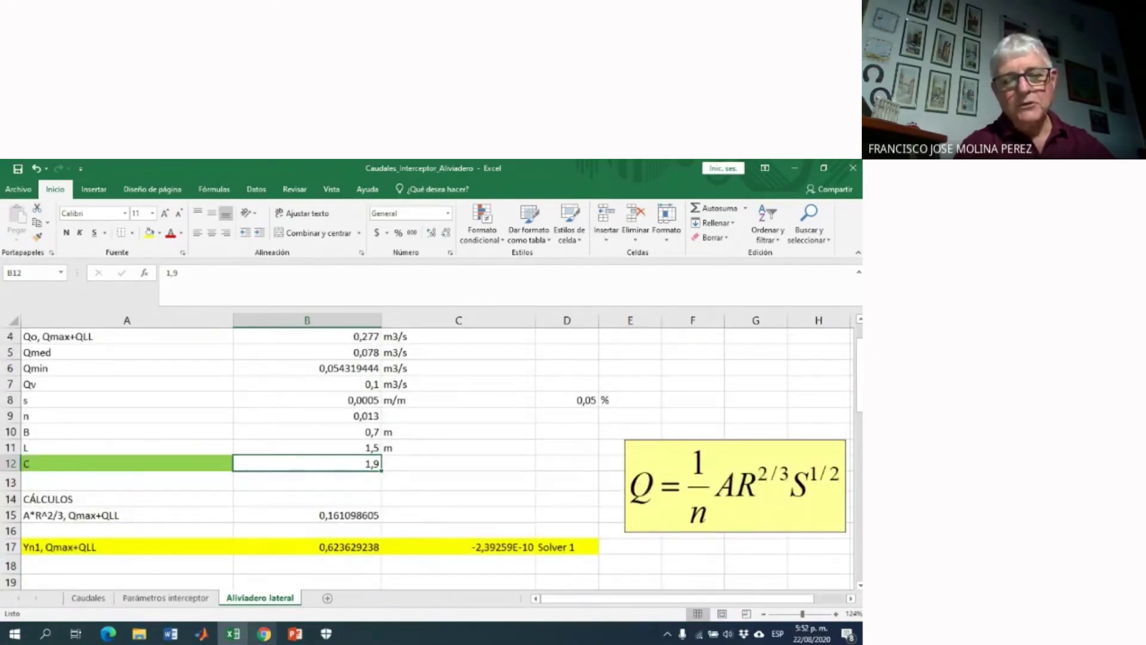
left_click(294, 635)
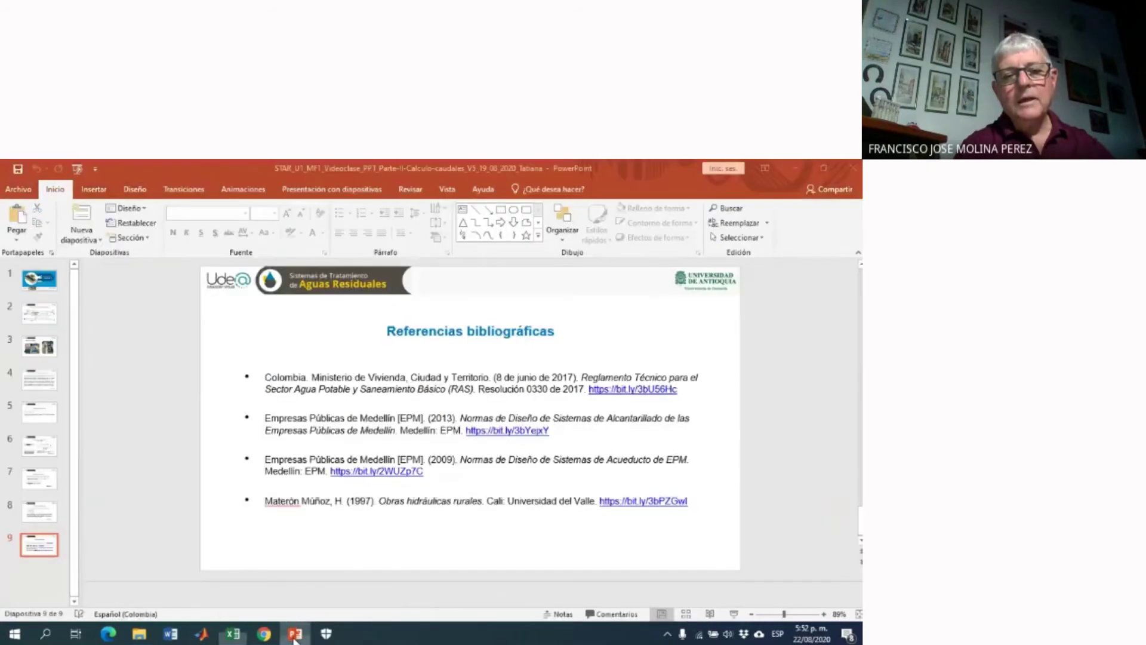
left_click(37, 480)
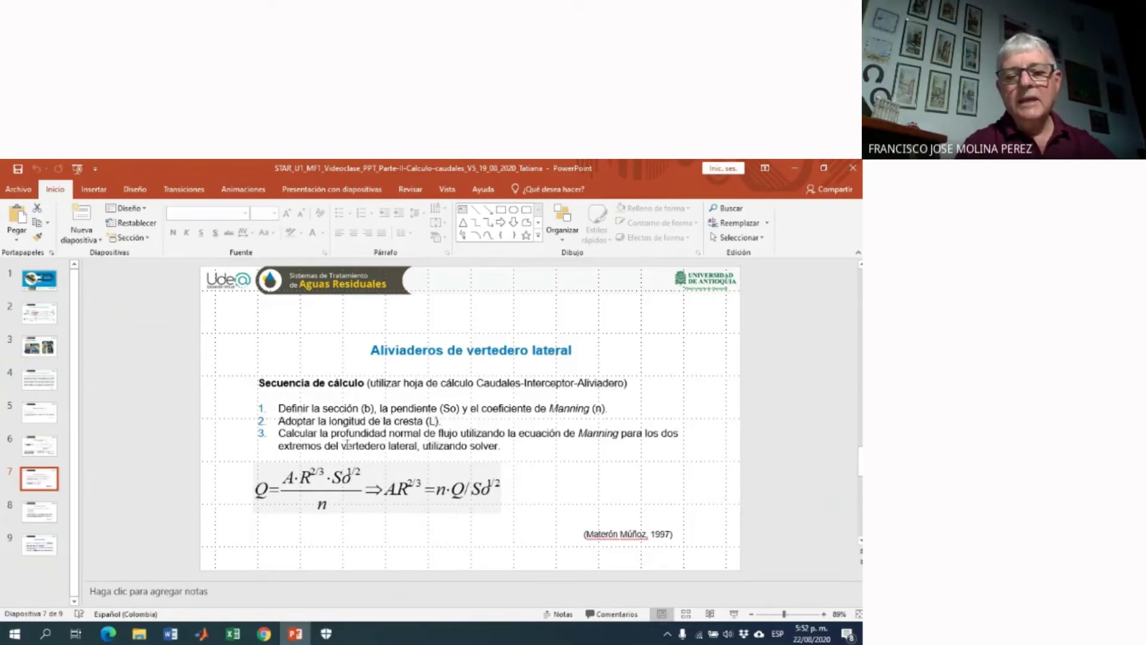
Switch back to Excel and examine the A*R^2/3 formula in B15 and the Yn1 normal-depth cells in row 17
left_click(234, 634)
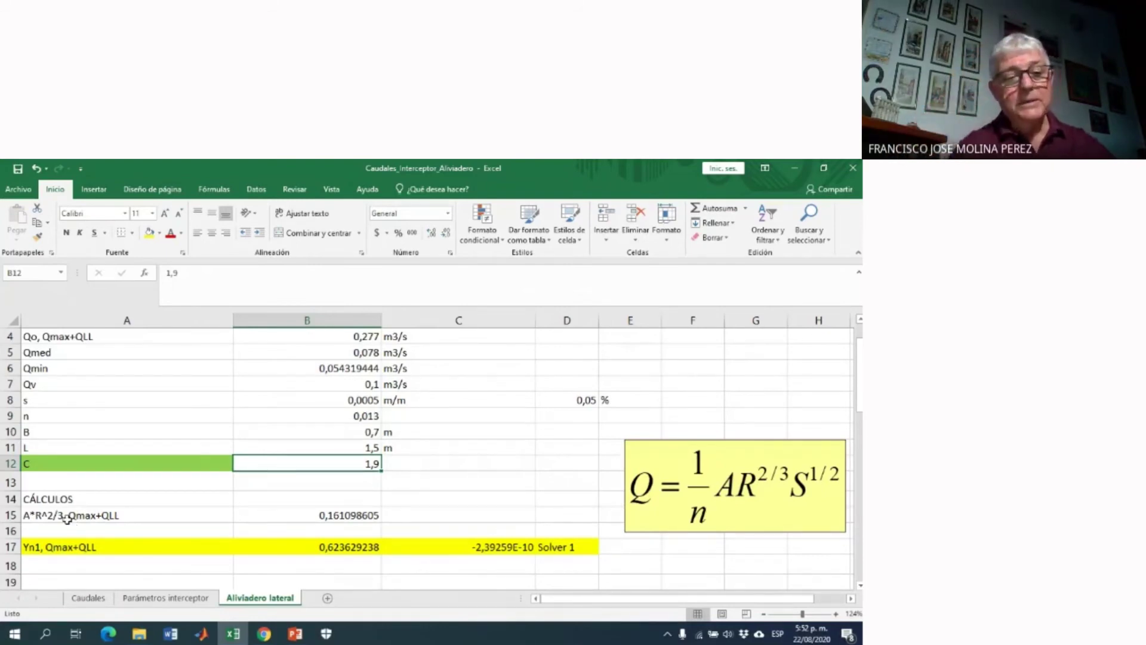
left_click(343, 516)
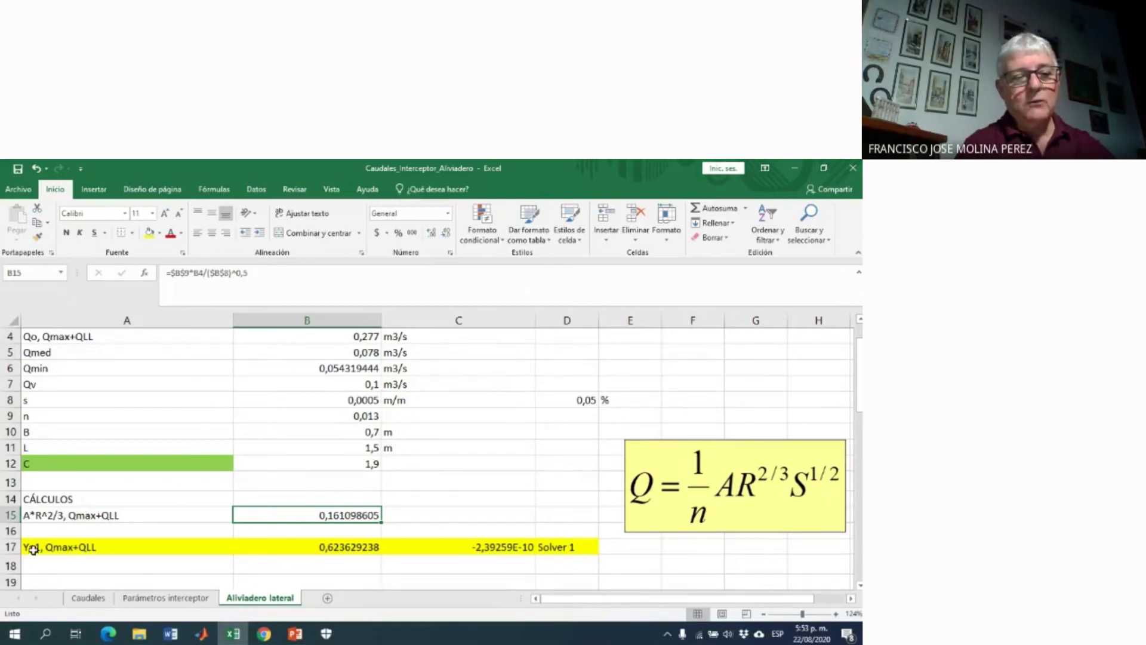
left_click(325, 550)
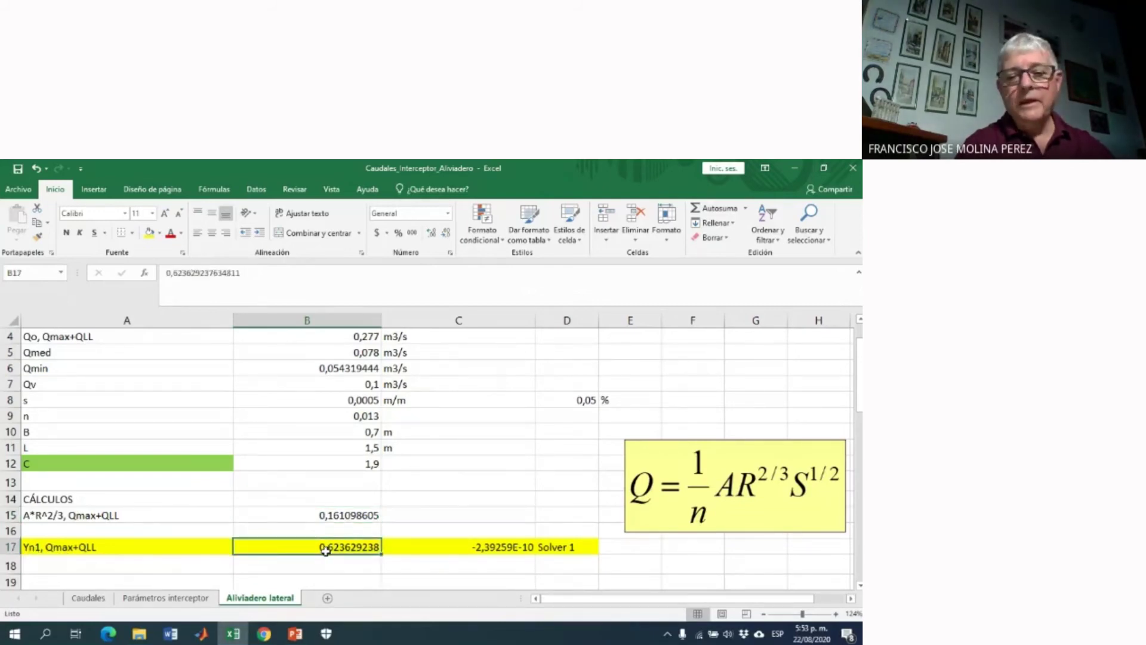
left_click(465, 550)
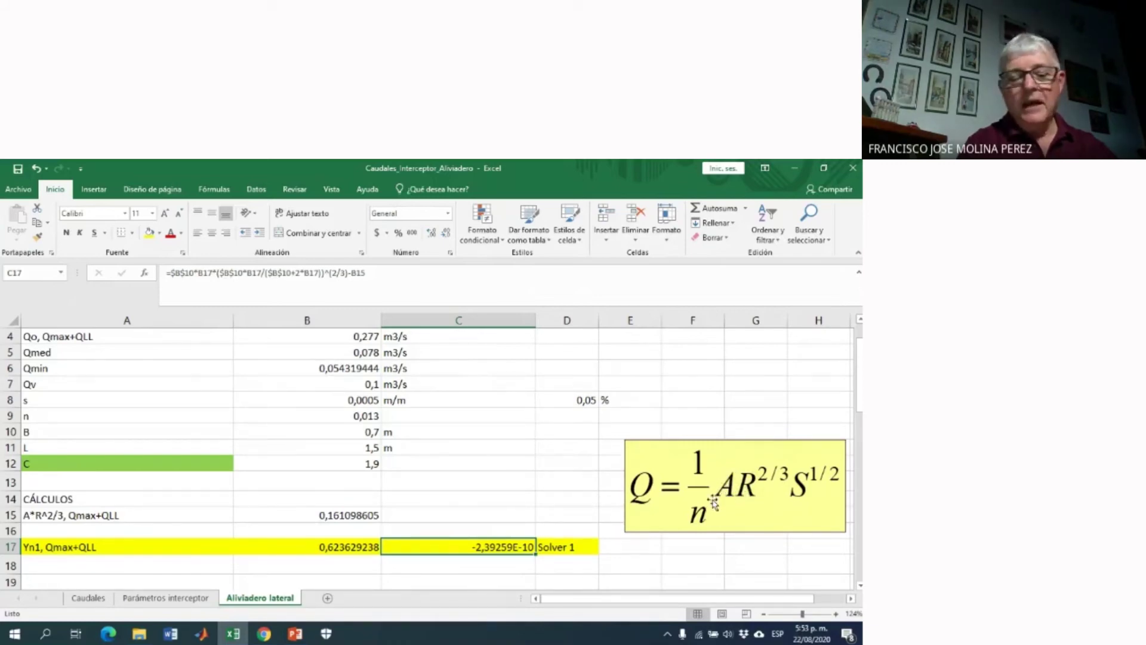
left_click(29, 545)
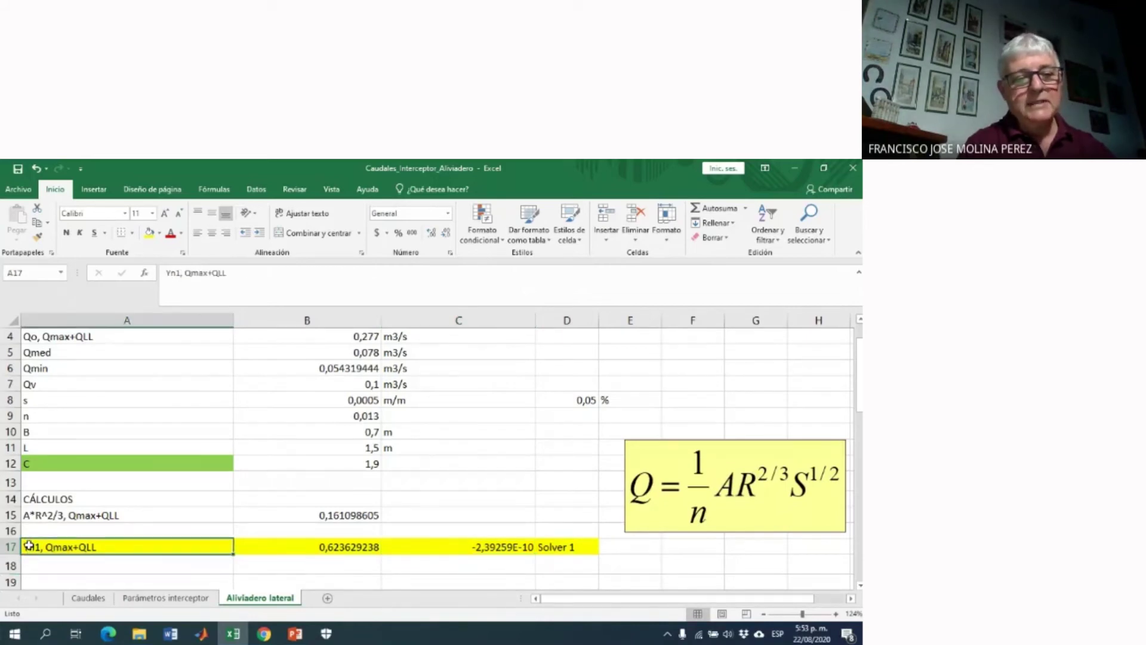
left_click(324, 548)
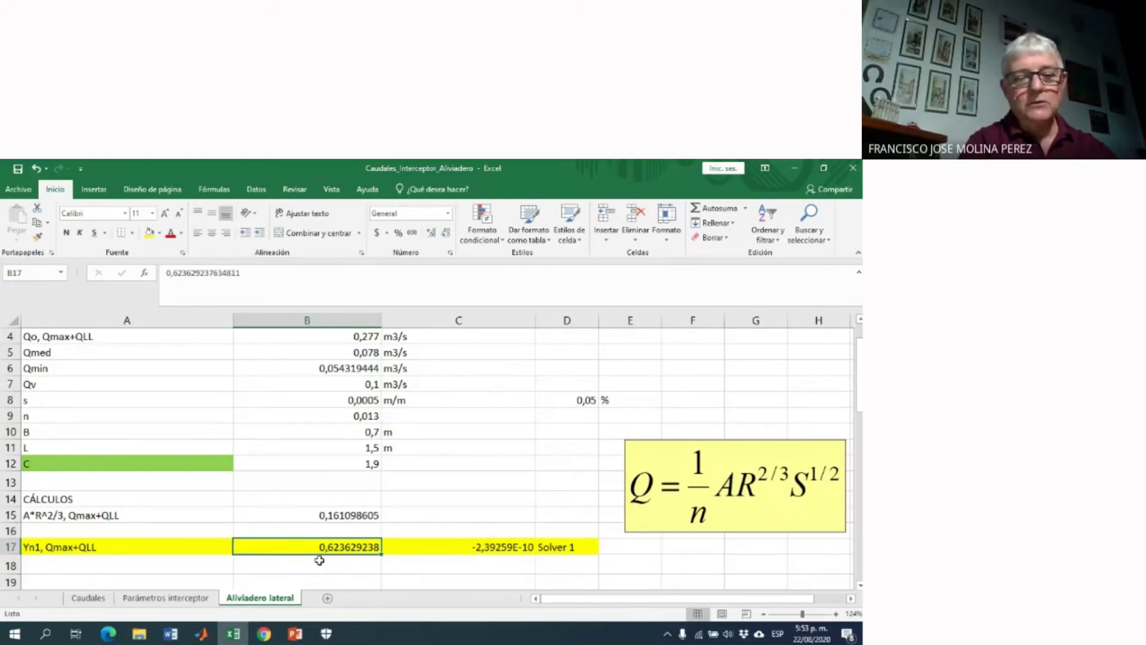
Review the A*R^2/3, normal depth Yn2 and velocity V2 calculations for Qmax, Qmed and Qmin in rows 20 to 28
scroll(319, 560, "down", 3)
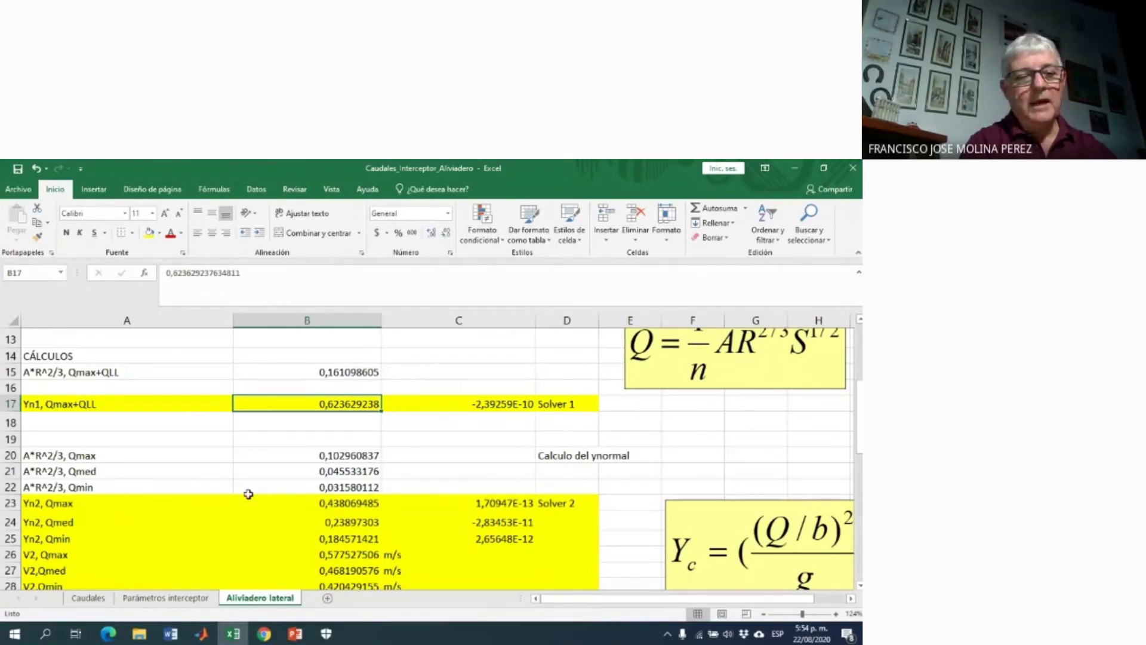
scroll(248, 492, "down", 1)
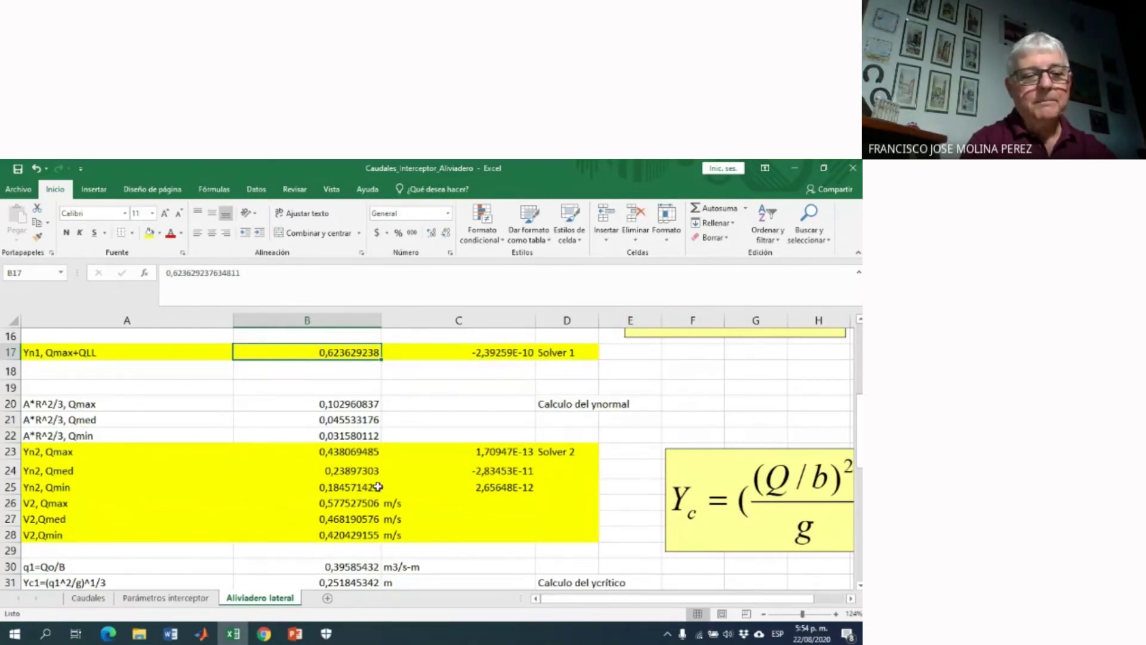
scroll(378, 487, "down", 2)
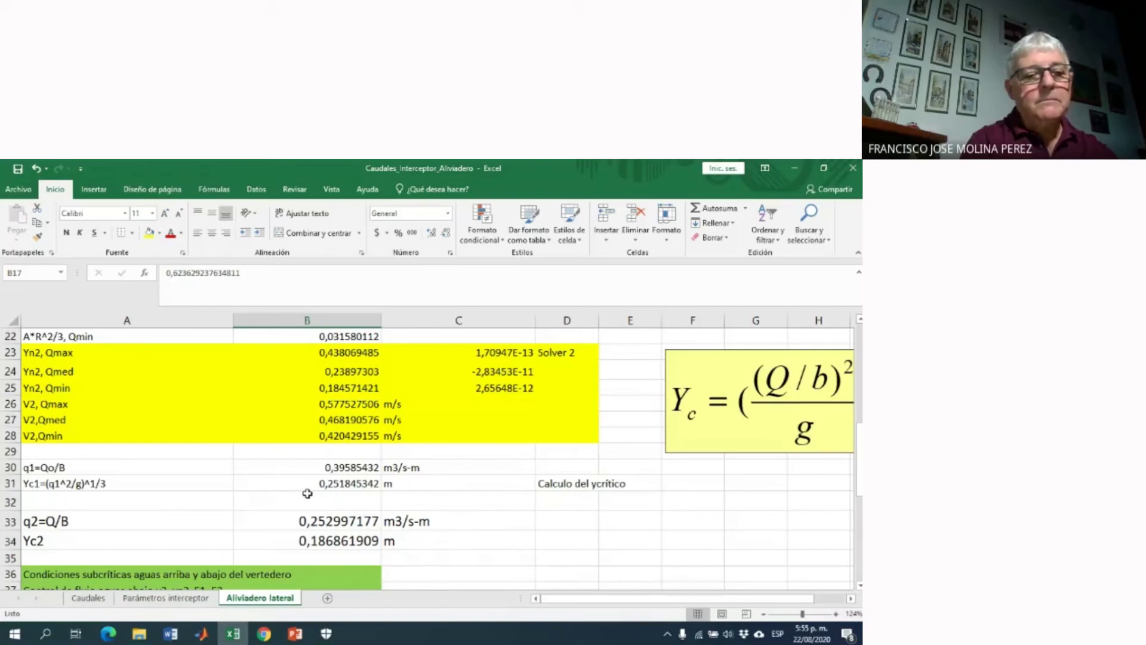
scroll(307, 493, "up", 2)
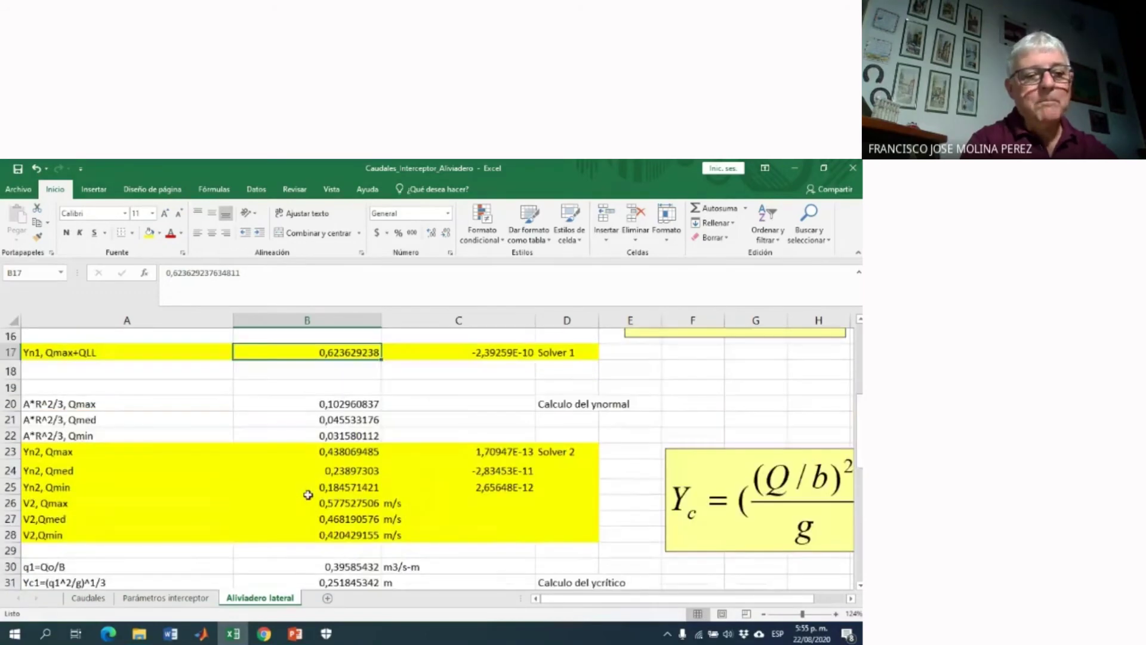
scroll(307, 497, "up", 1)
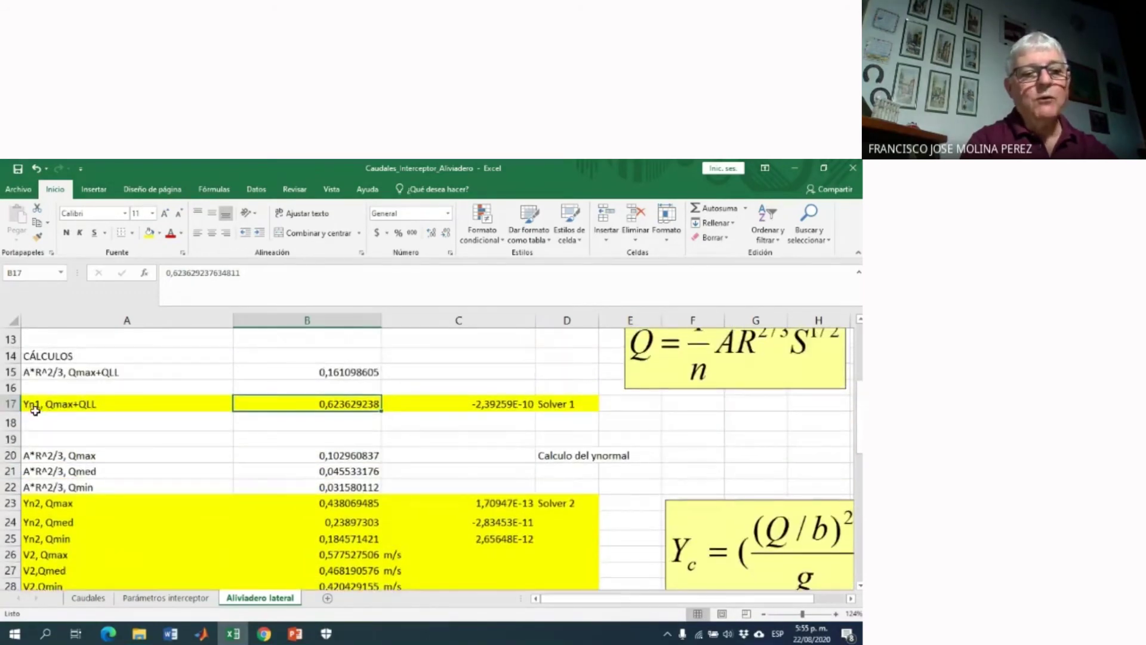
Compare the normal depths with critical depths Yc1 and Yc2, and examine the subcritical flow conditions in rows 36 and 37
scroll(331, 471, "down", 2)
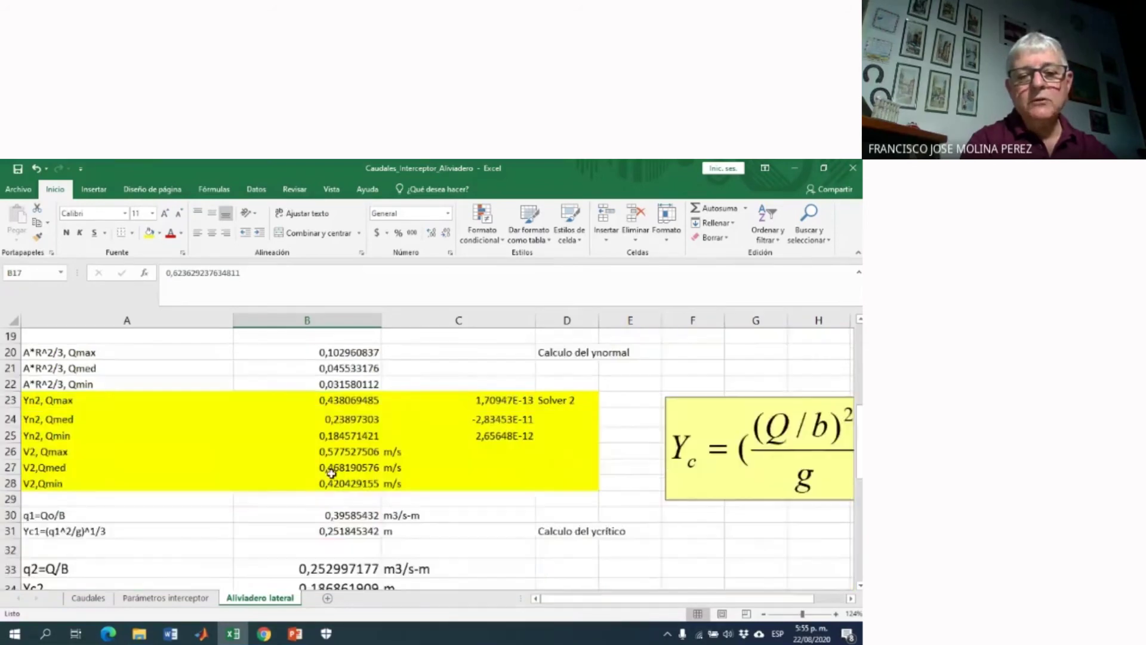
scroll(312, 534, "down", 1)
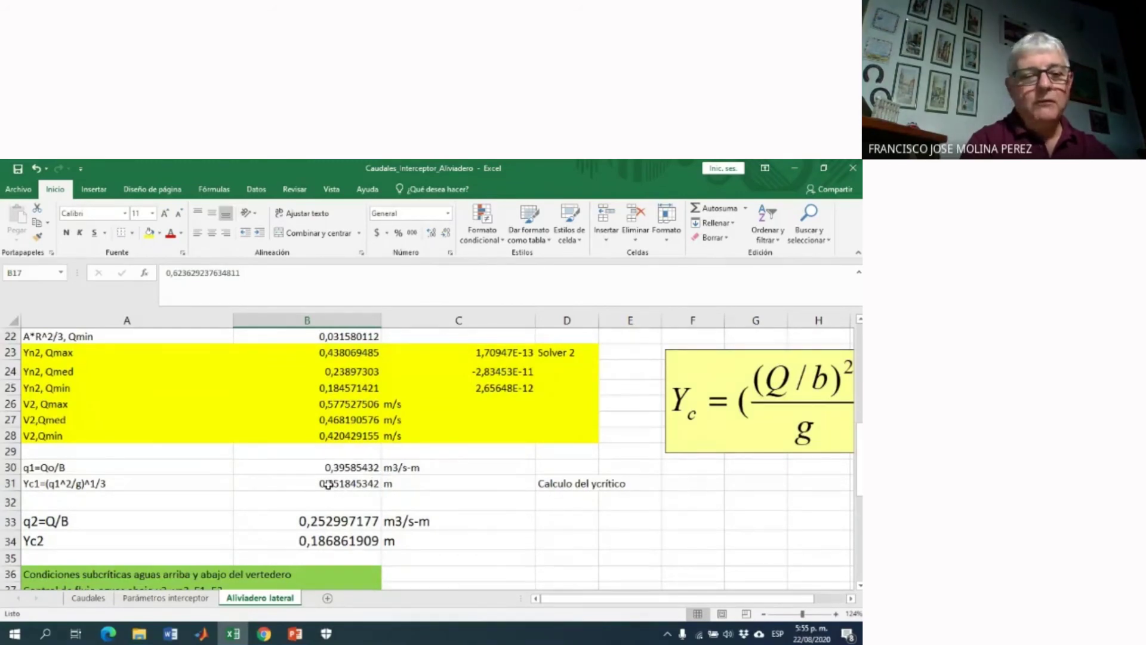
scroll(325, 475, "down", 1)
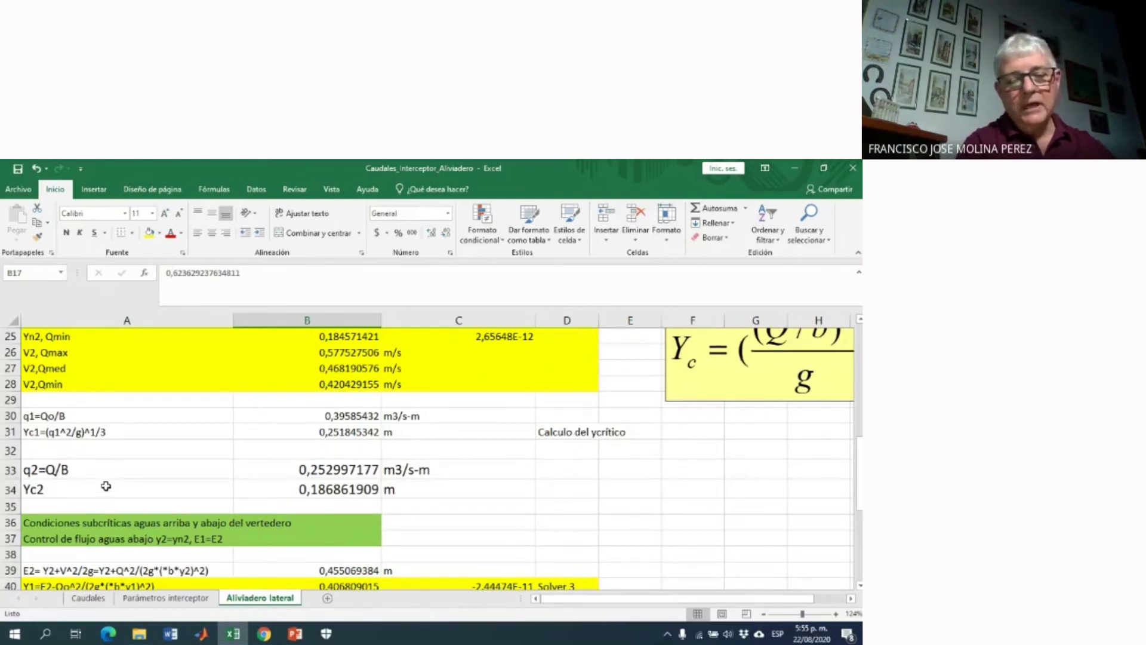
scroll(112, 499, "up", 2)
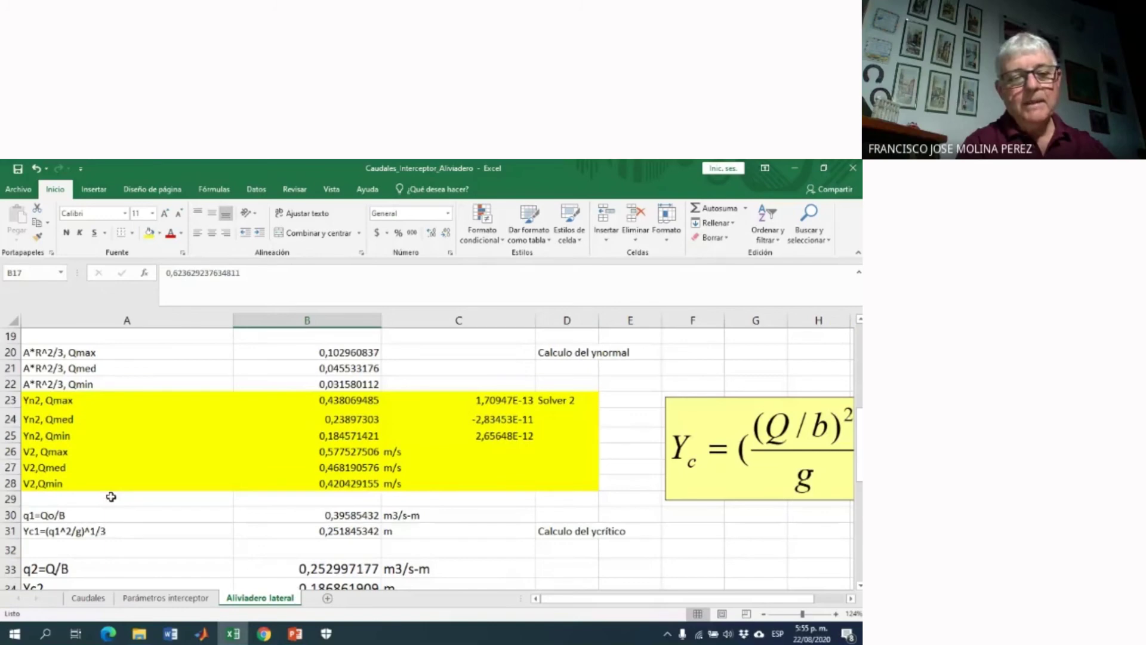
scroll(111, 497, "down", 2)
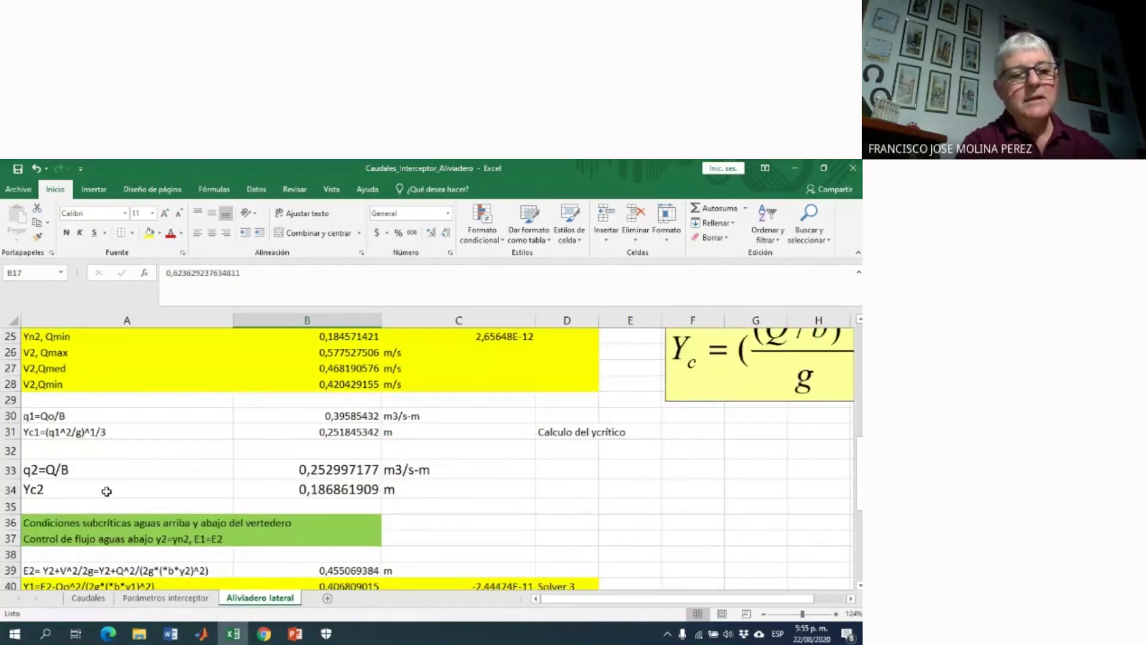
scroll(105, 490, "up", 1)
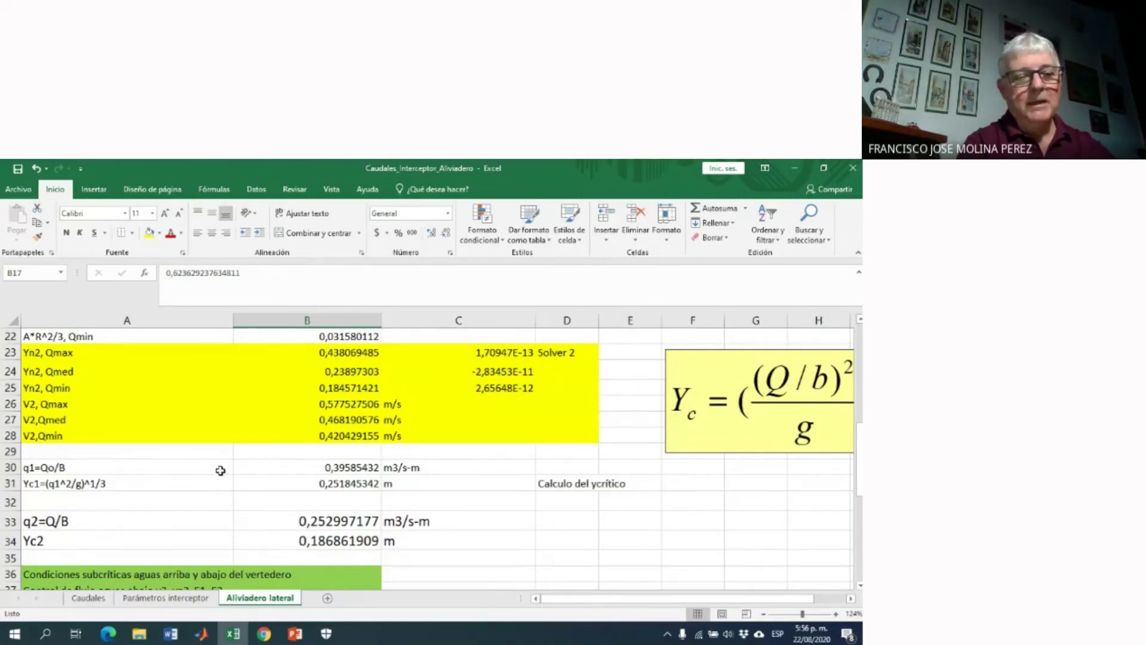
scroll(221, 472, "down", 2)
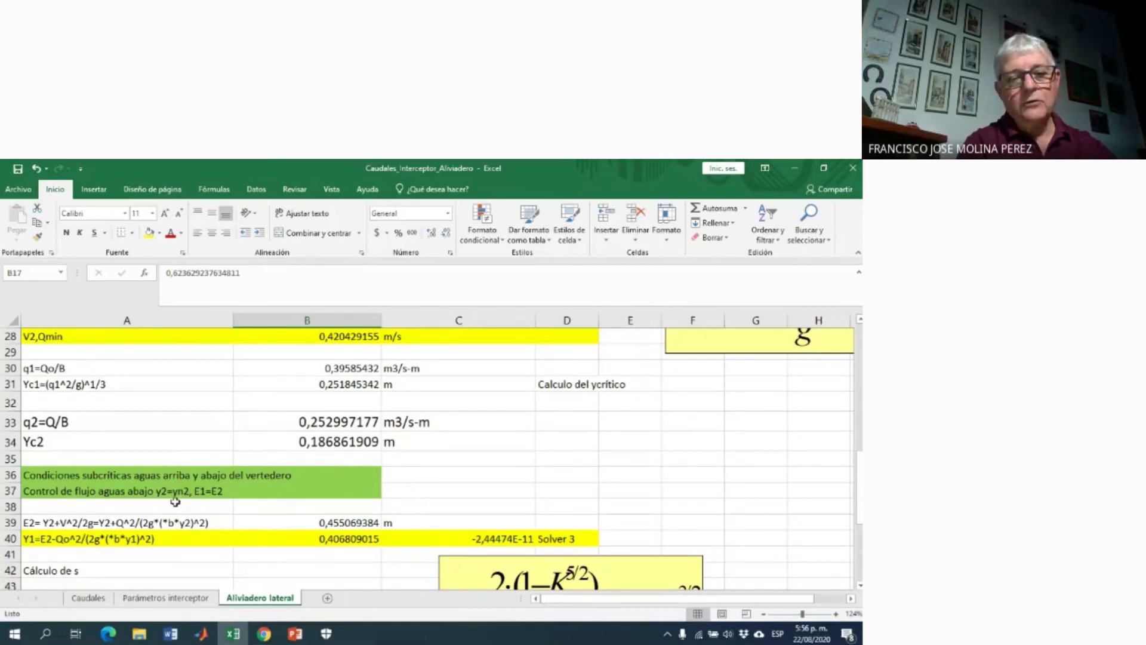
Compare the Yn2 depths in rows 23 to 25 with the downstream flow control condition and the E2 and Y1 calculations in rows 36 to 40
scroll(131, 500, "up", 3)
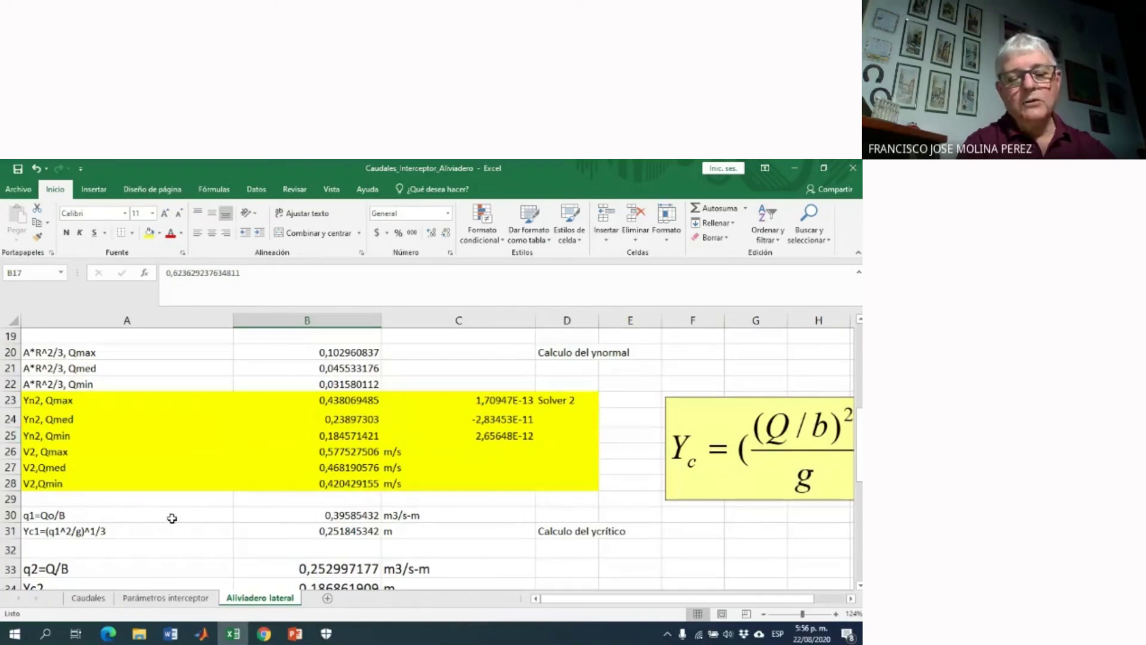
scroll(172, 516, "down", 3)
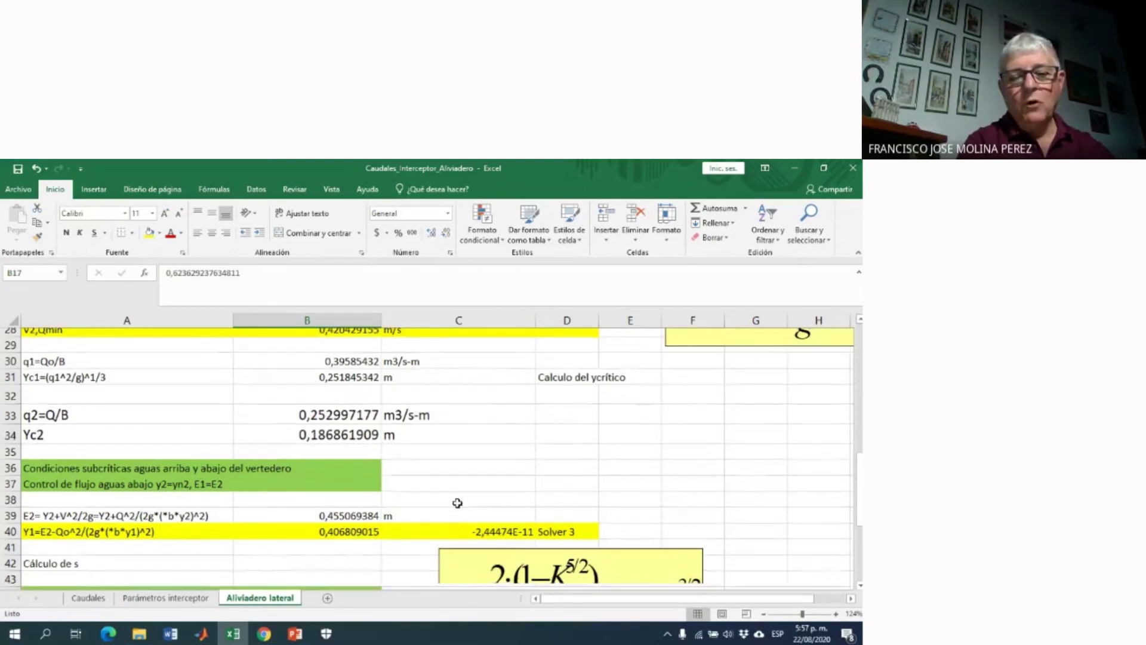
scroll(458, 510, "down", 1)
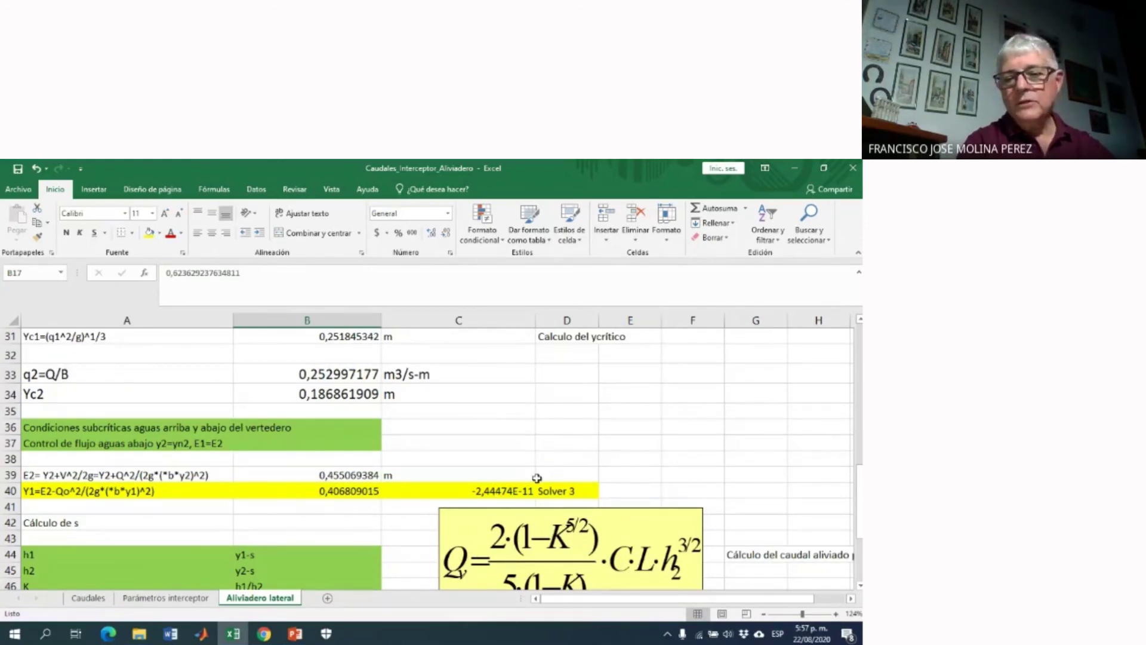
Show the full side-weir profile diagram beside rows 49 to 64, covering Qo, Y1, h1, s, L, h2, Y2, Q and Qv
scroll(536, 477, "down", 6)
left_click_drag(620, 599, 774, 599)
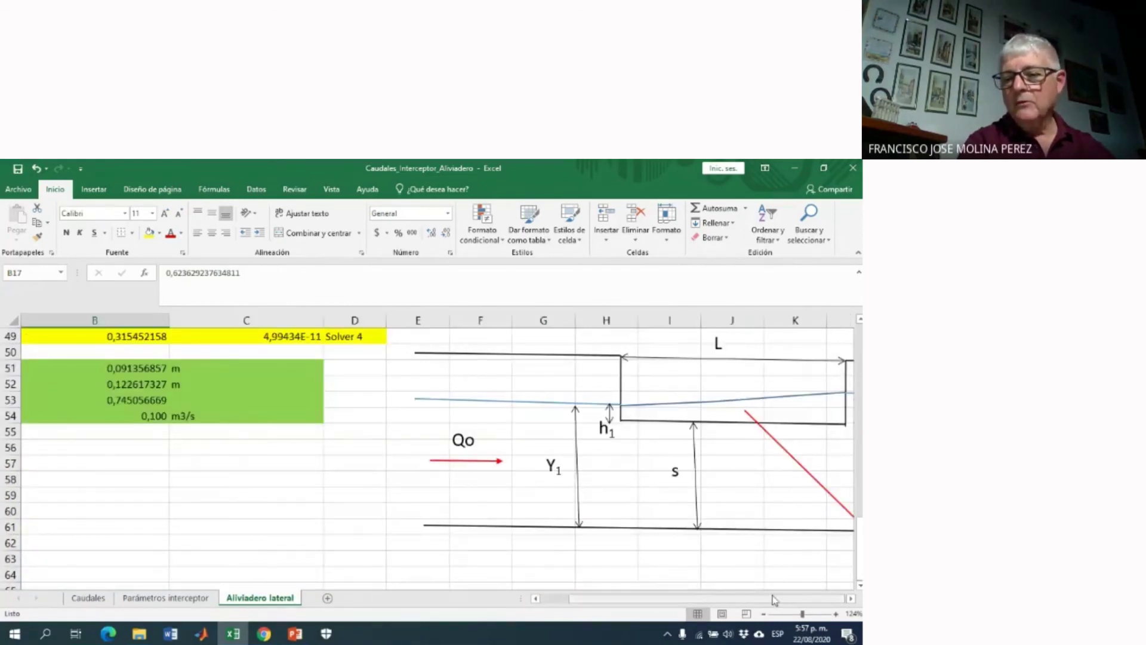
left_click(853, 599)
left_click(853, 598)
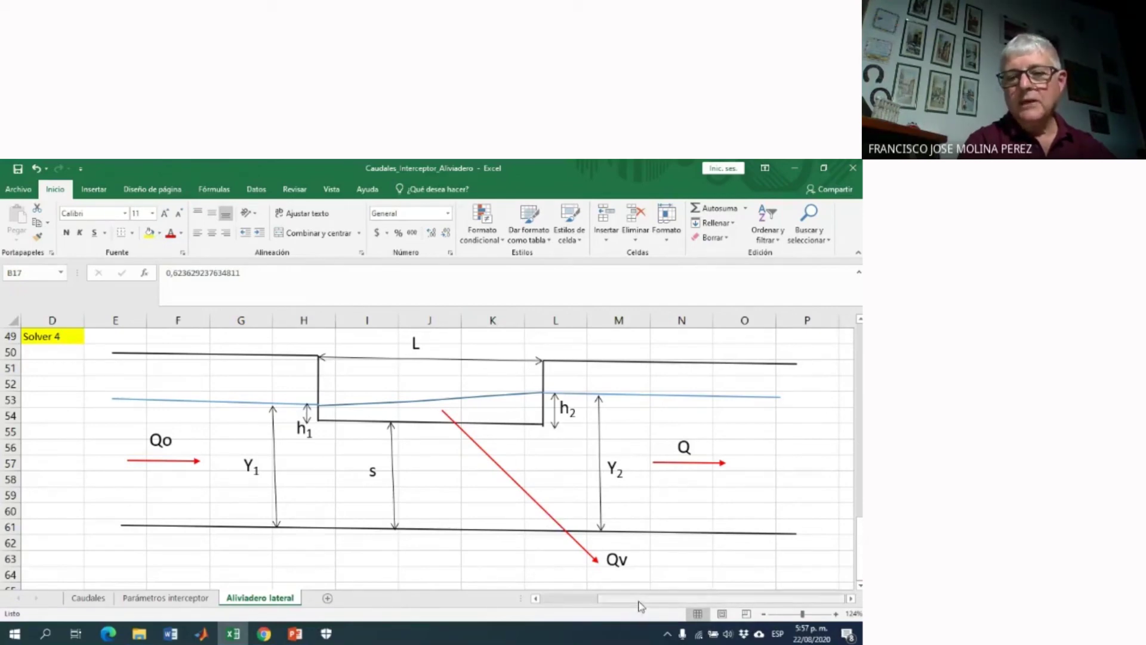
left_click_drag(637, 605, 581, 605)
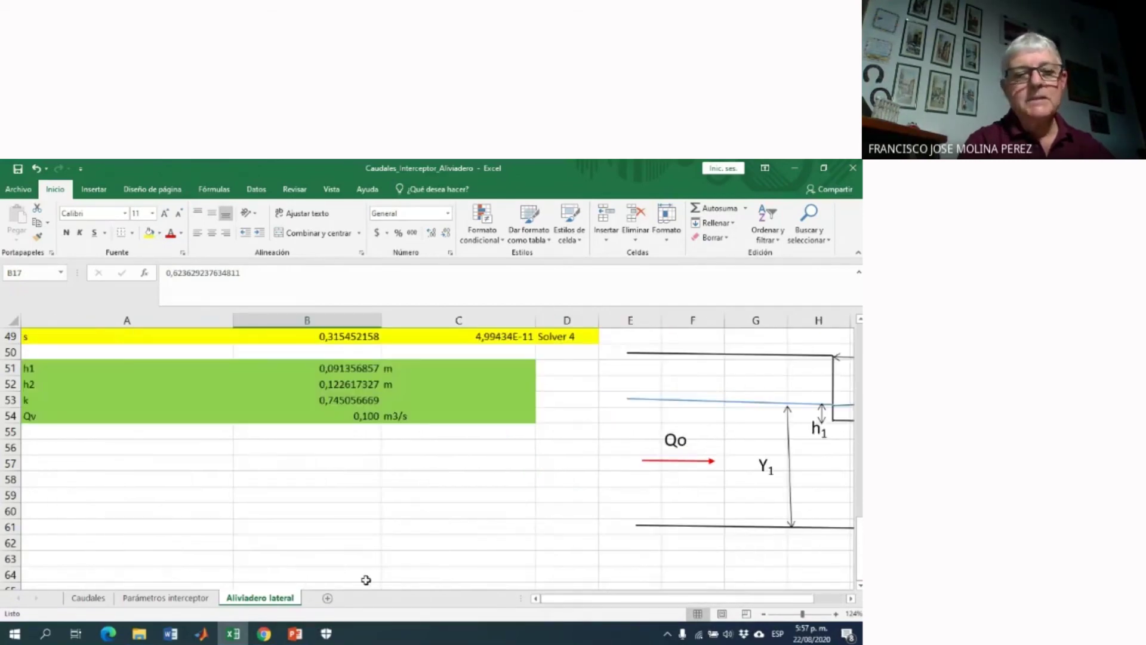
Review the Qv equation and the h1, h2 and K definitions in rows 42 to 47, relating them to the weir diagram
scroll(341, 566, "up", 1)
scroll(342, 566, "up", 2)
scroll(340, 568, "up", 1)
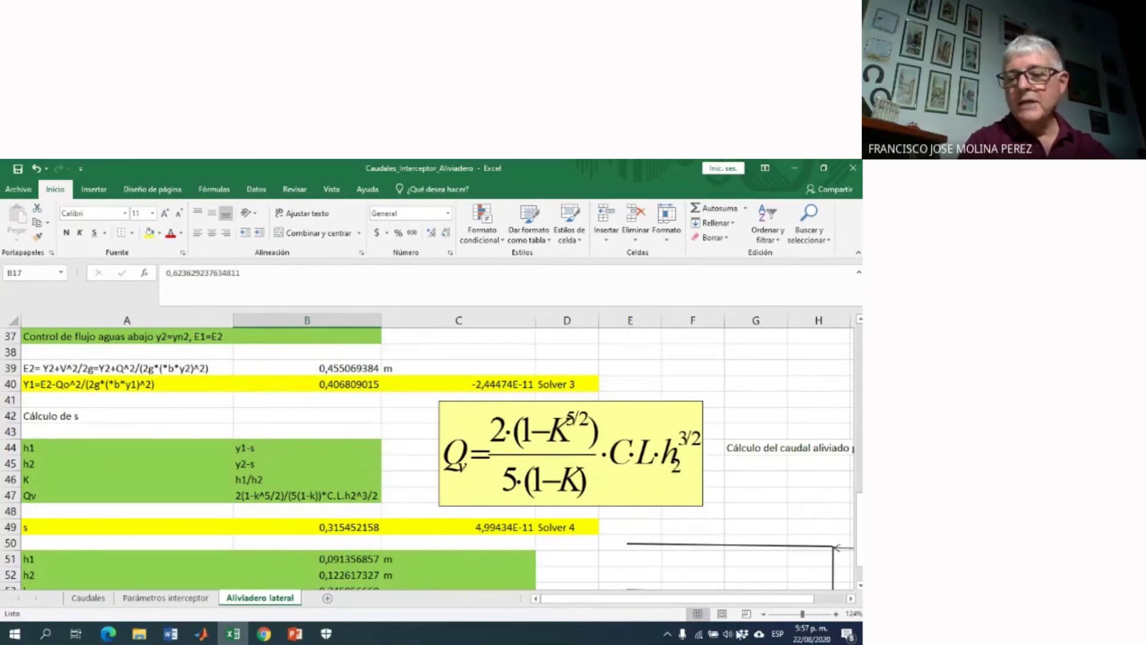
scroll(746, 546, "down", 3)
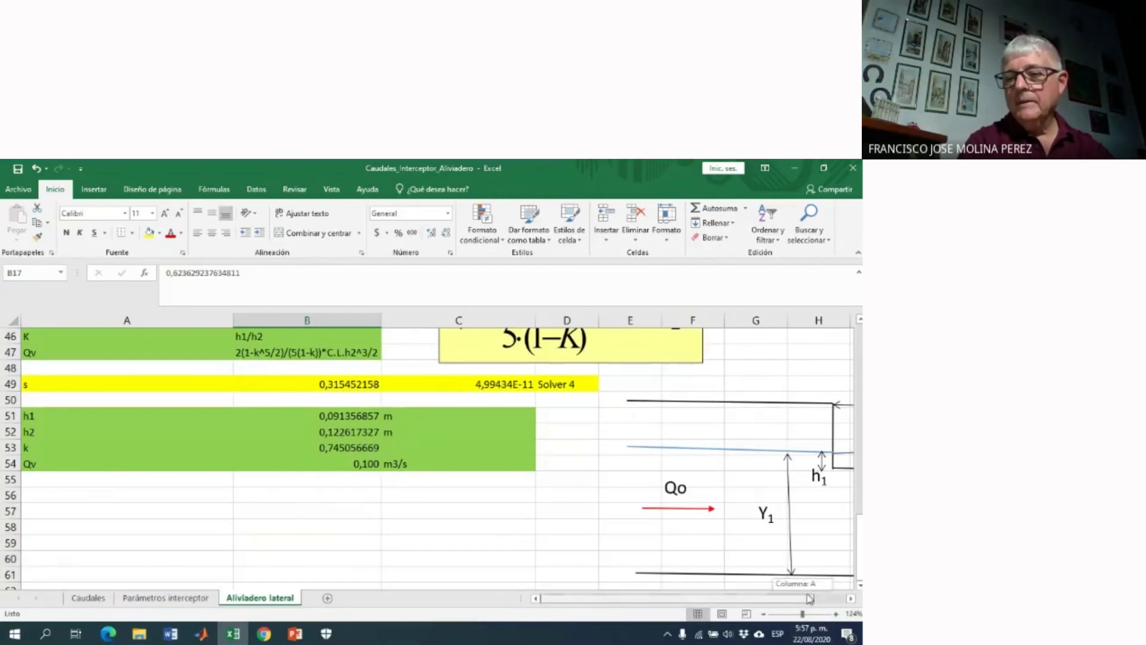
left_click_drag(799, 598, 830, 598)
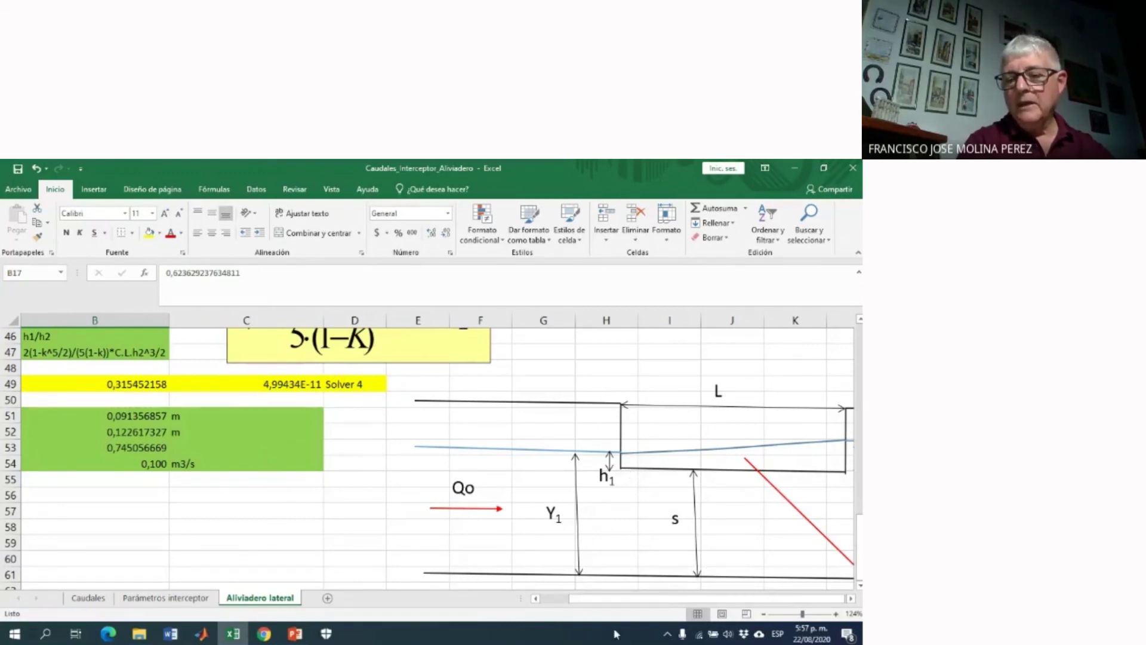
left_click_drag(634, 601, 565, 601)
scroll(375, 575, "up", 1)
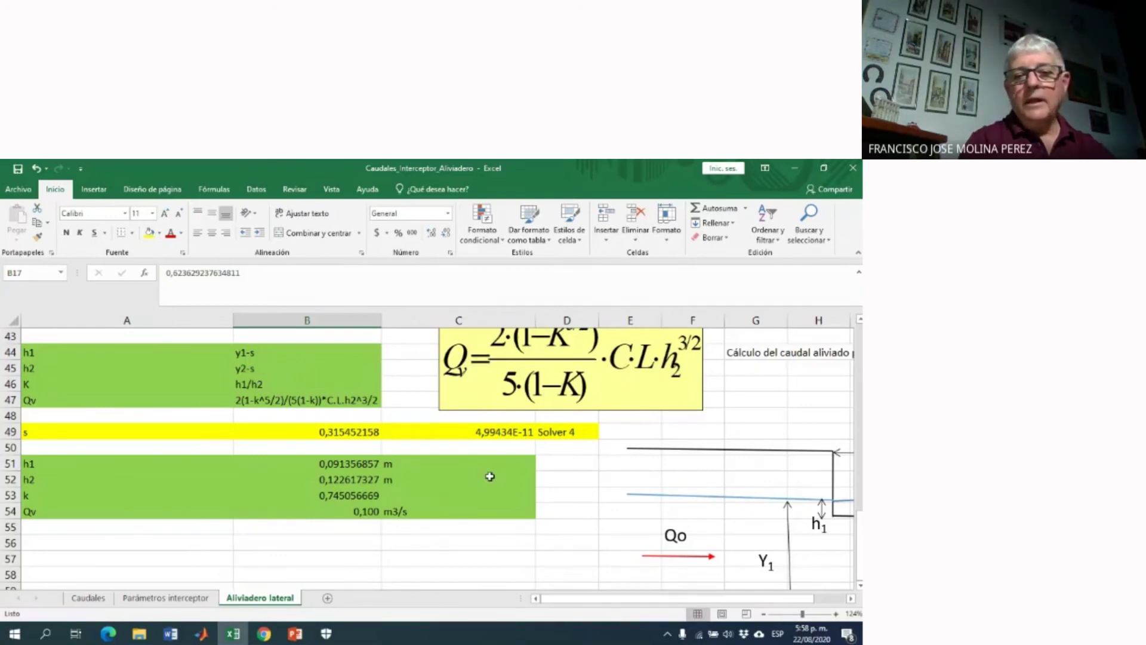
scroll(490, 476, "up", 1)
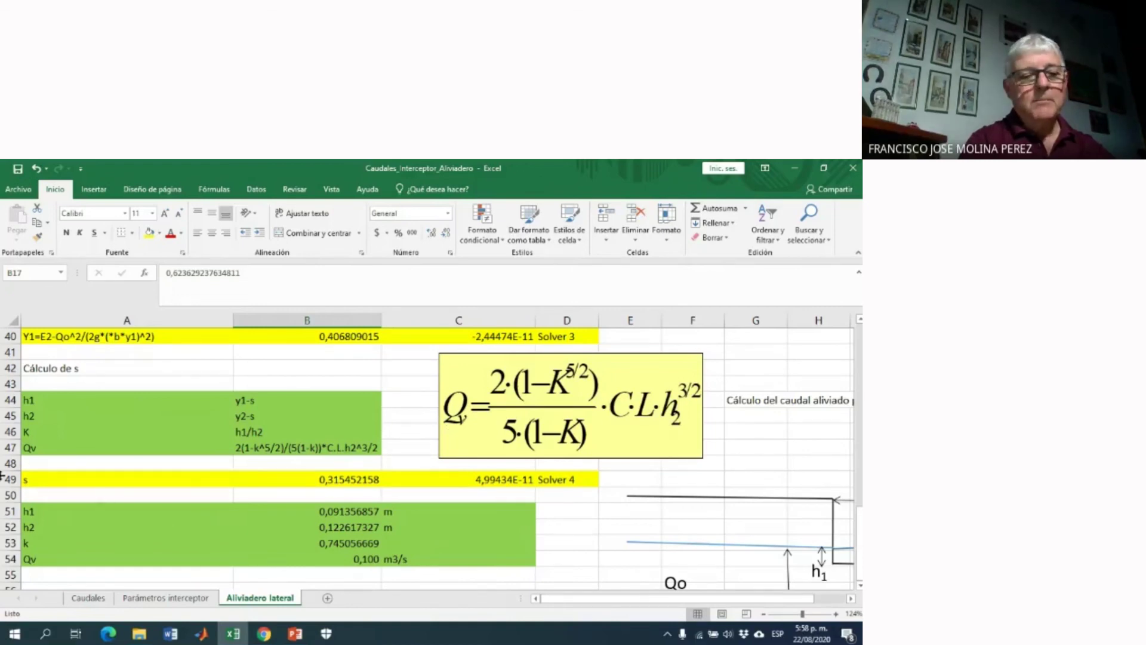
Examine the weir crest height s in B49 and its Solver 4 target formula in C49
left_click(349, 481)
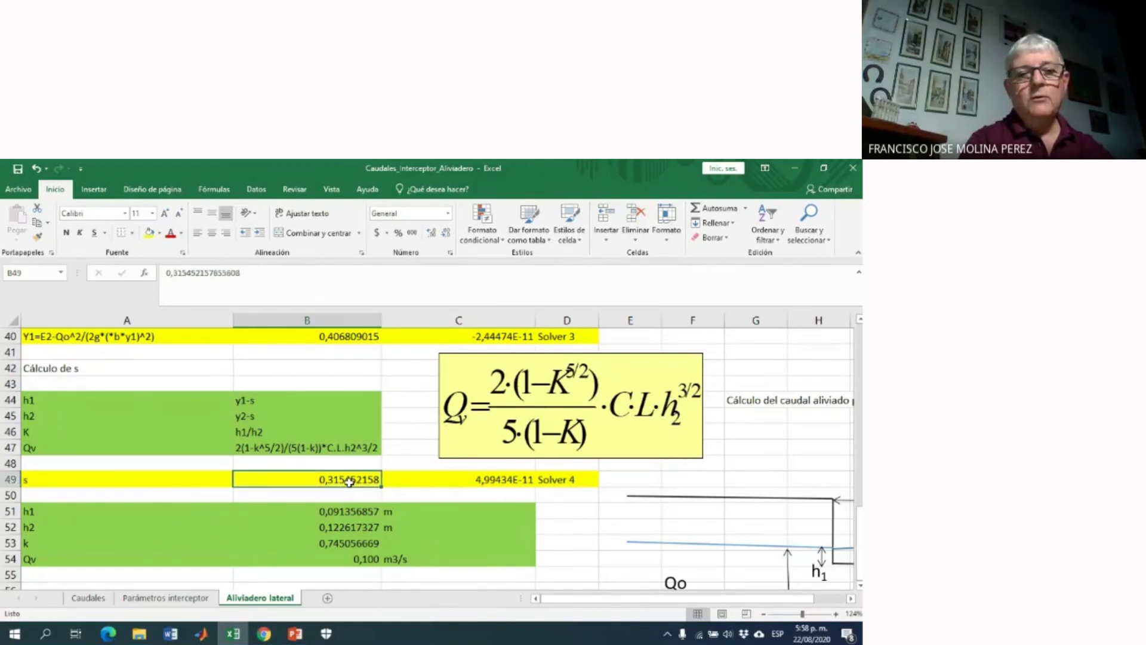
left_click(505, 480)
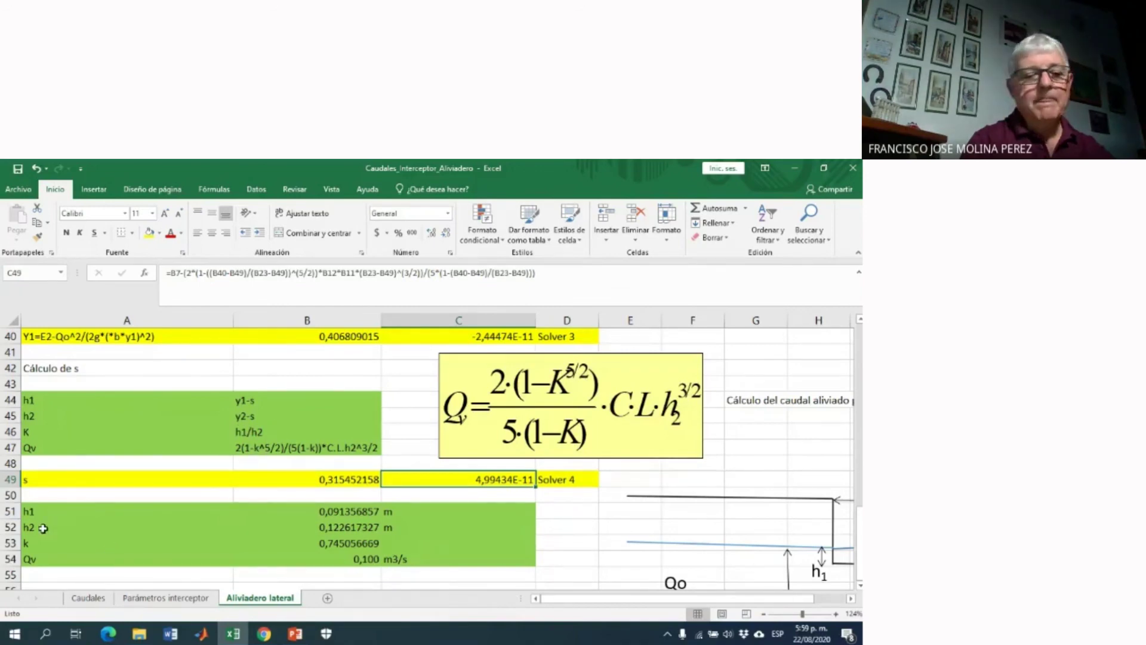
left_click(39, 480)
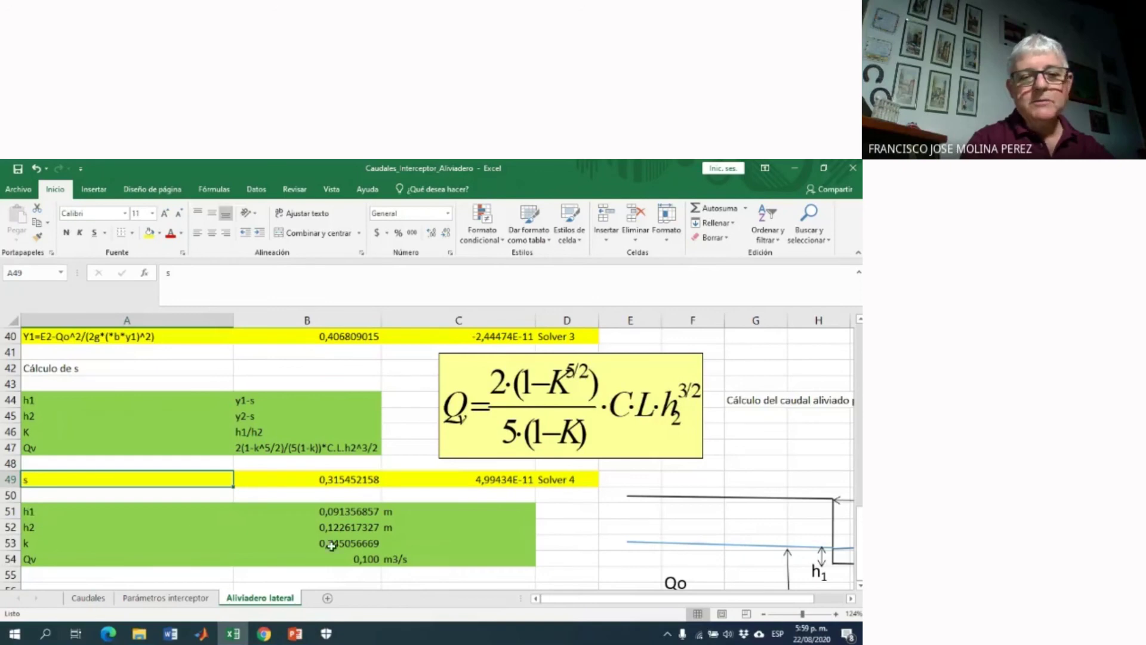
Check the formulas for h1, h2, k and Qv in cells B51 to B54
left_click(340, 512)
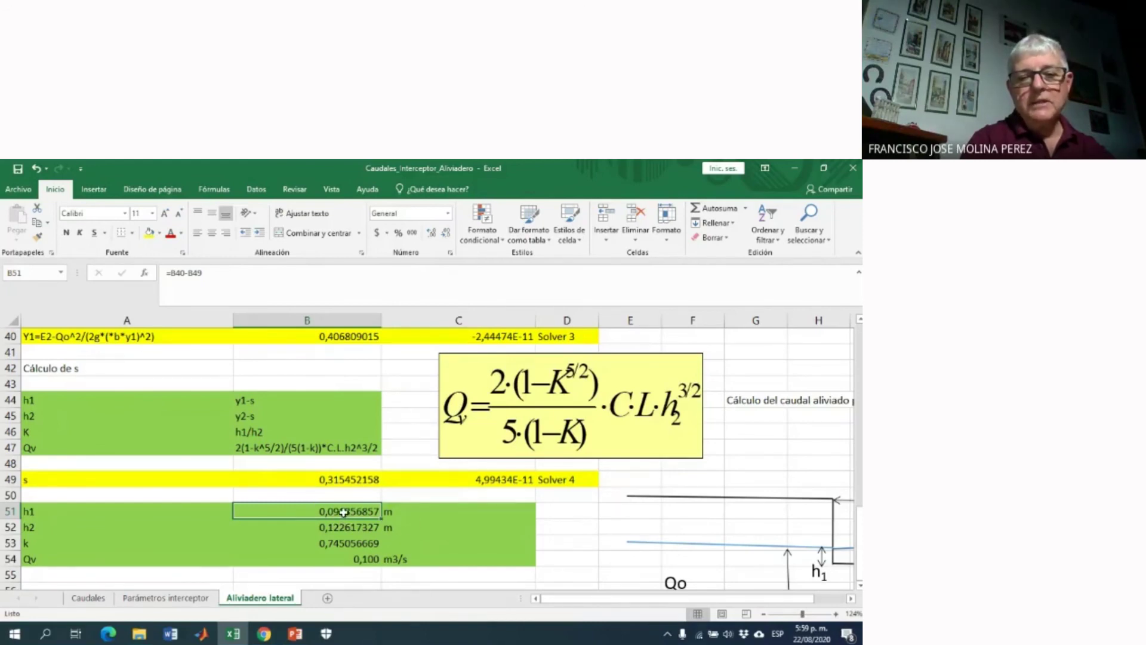
left_click(364, 530)
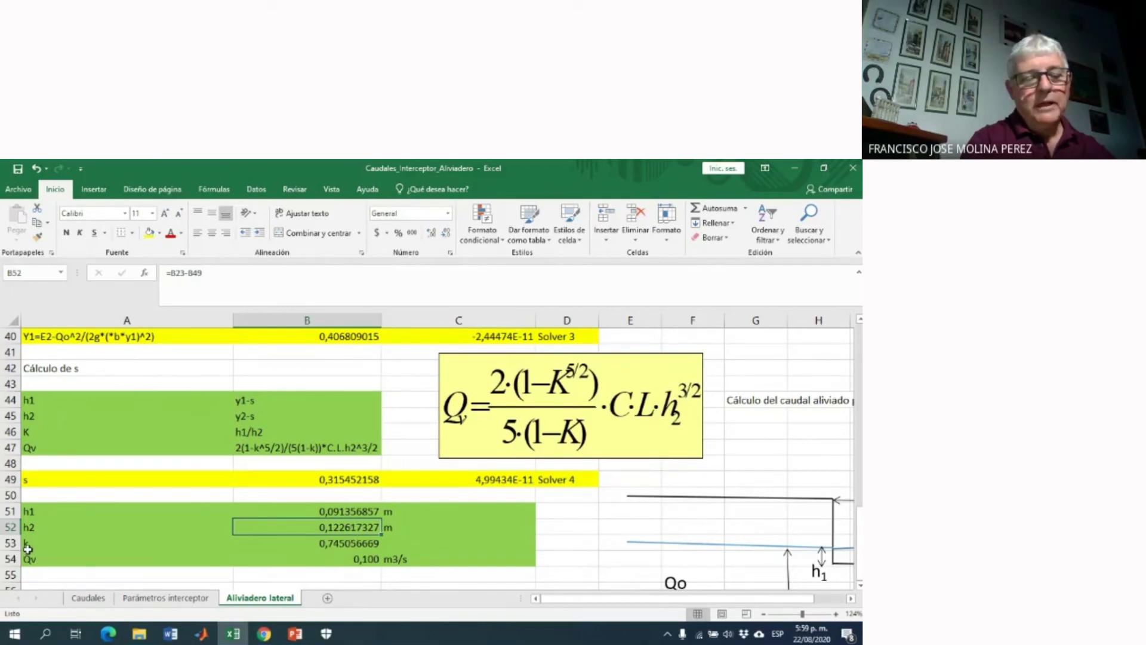
left_click(321, 545)
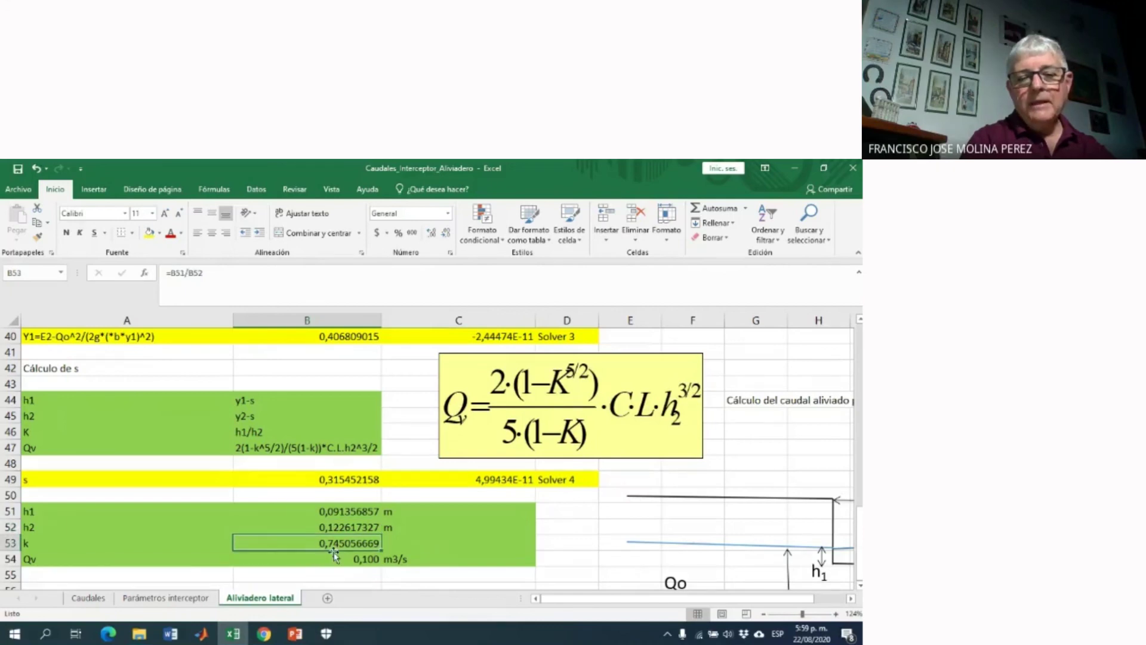
left_click(375, 560)
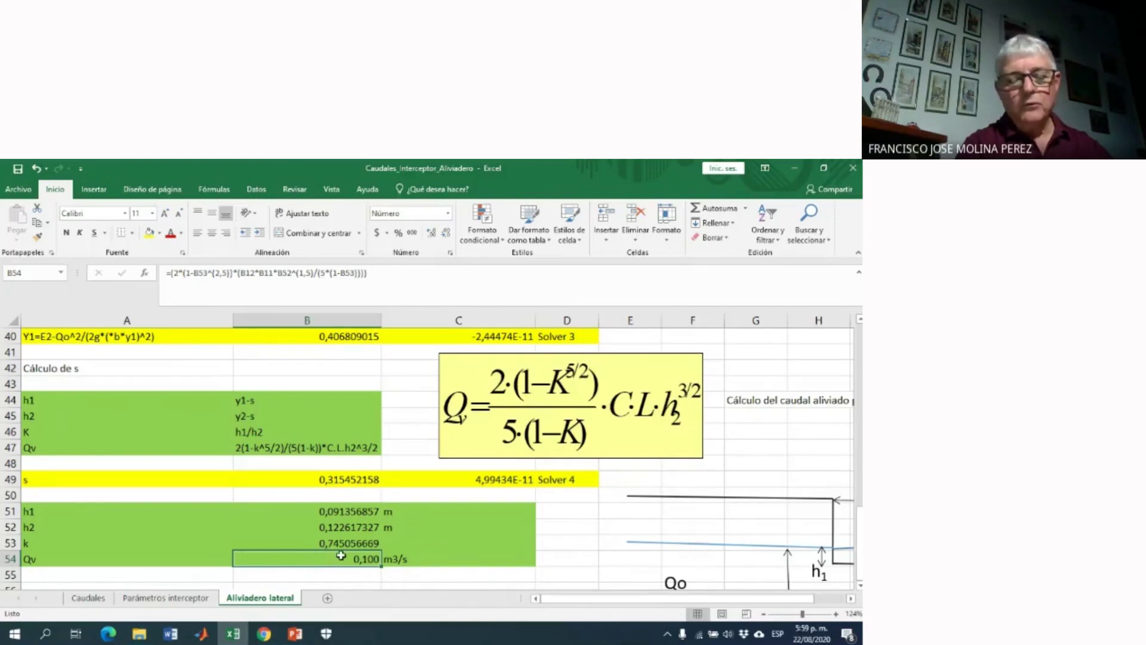
Return to the Yn1, Qmax+QLL row and examine the Solver 1 formula in C17
scroll(298, 554, "up", 7)
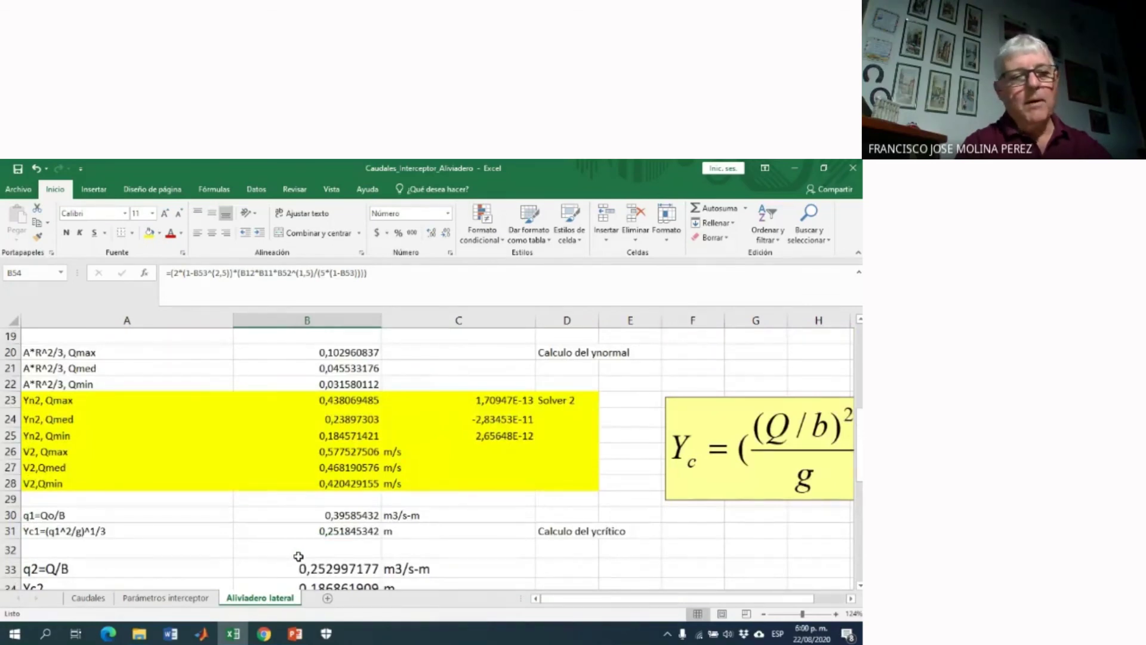
scroll(298, 557, "up", 2)
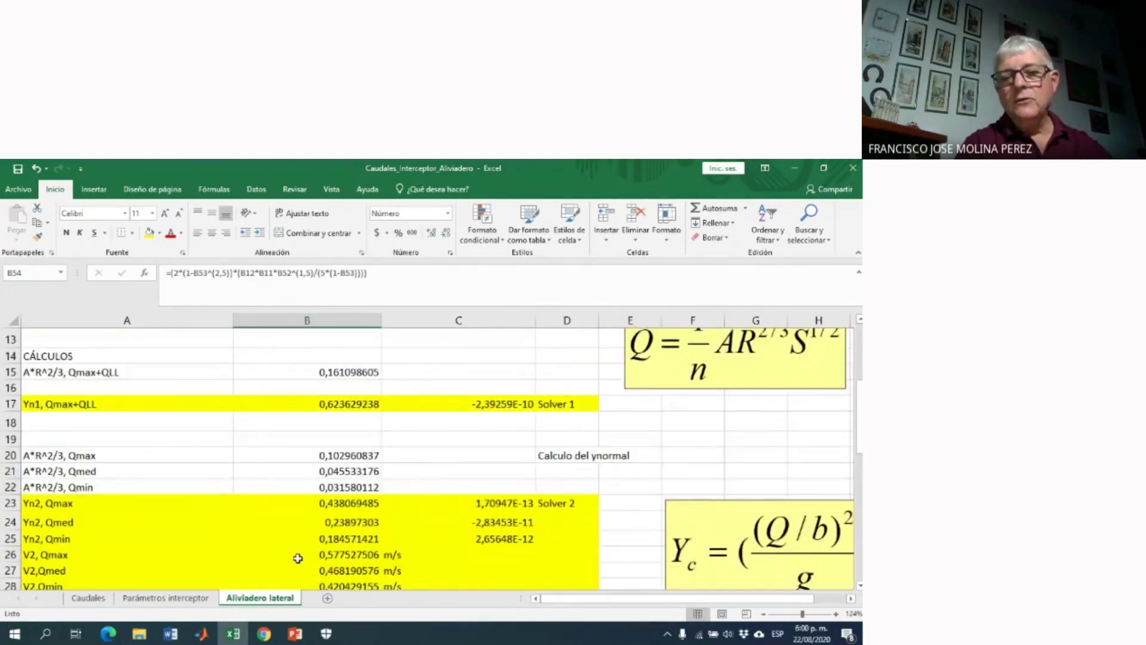
scroll(298, 558, "up", 2)
scroll(297, 558, "up", 1)
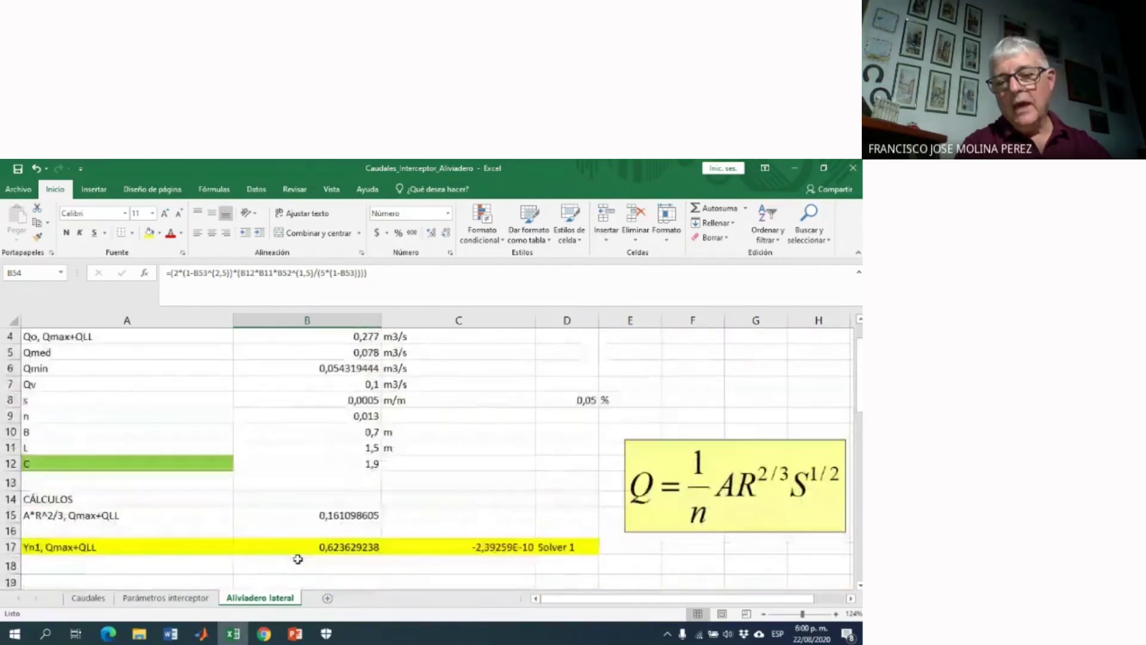
left_click(490, 547)
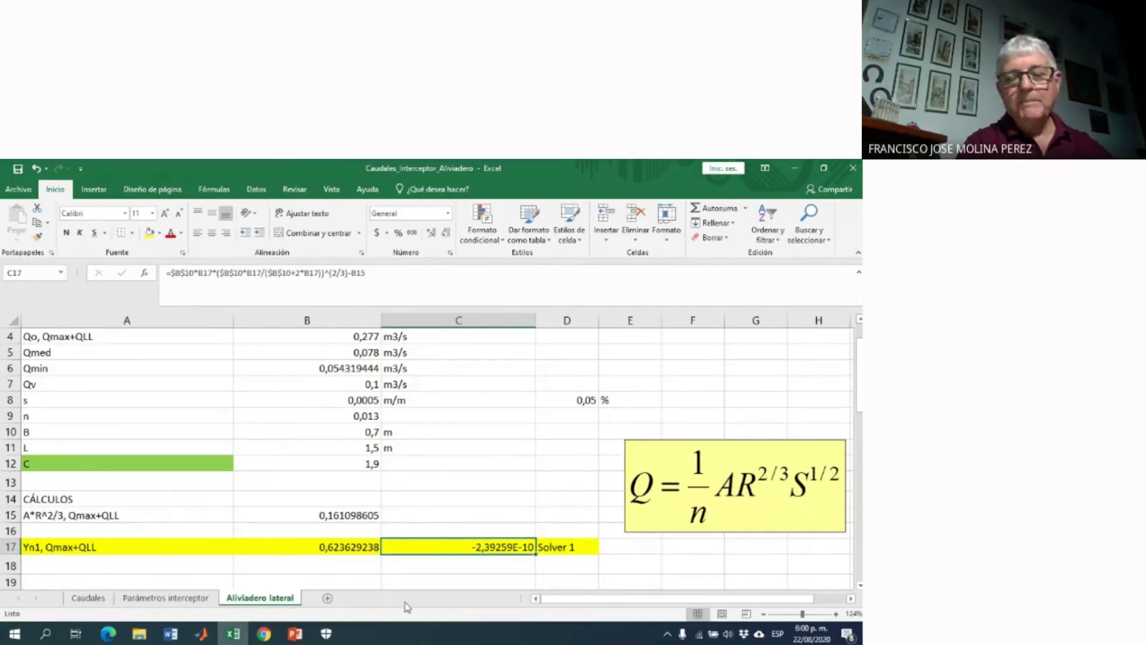
Minimize the Excel workbook and the PowerPoint presentation windows
left_click(792, 169)
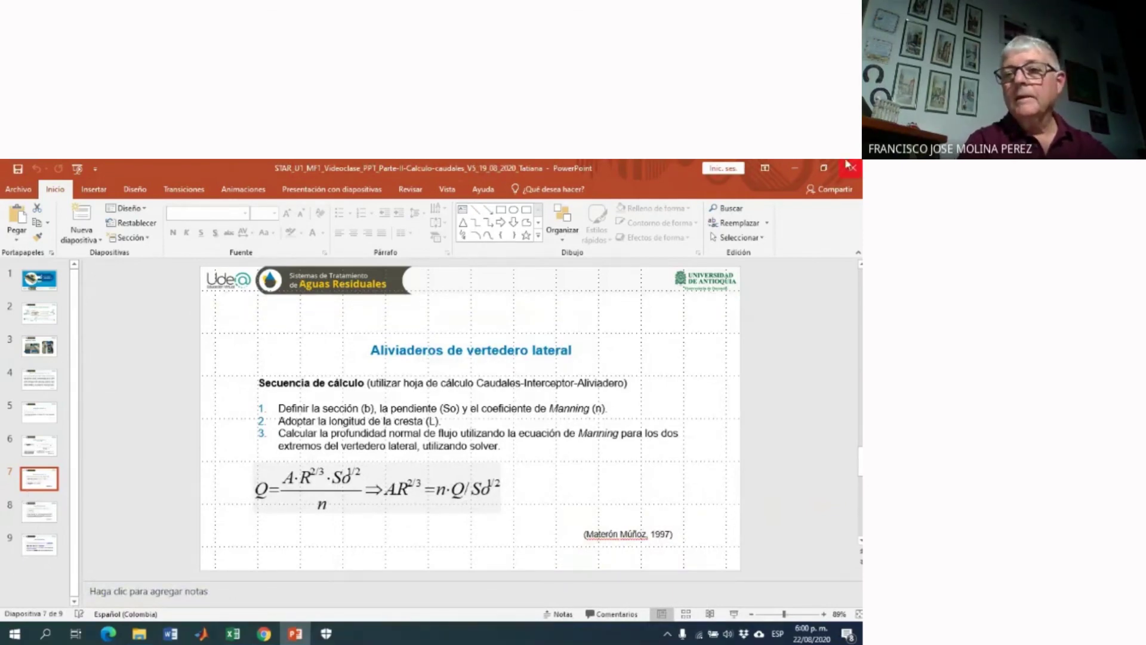
left_click(796, 167)
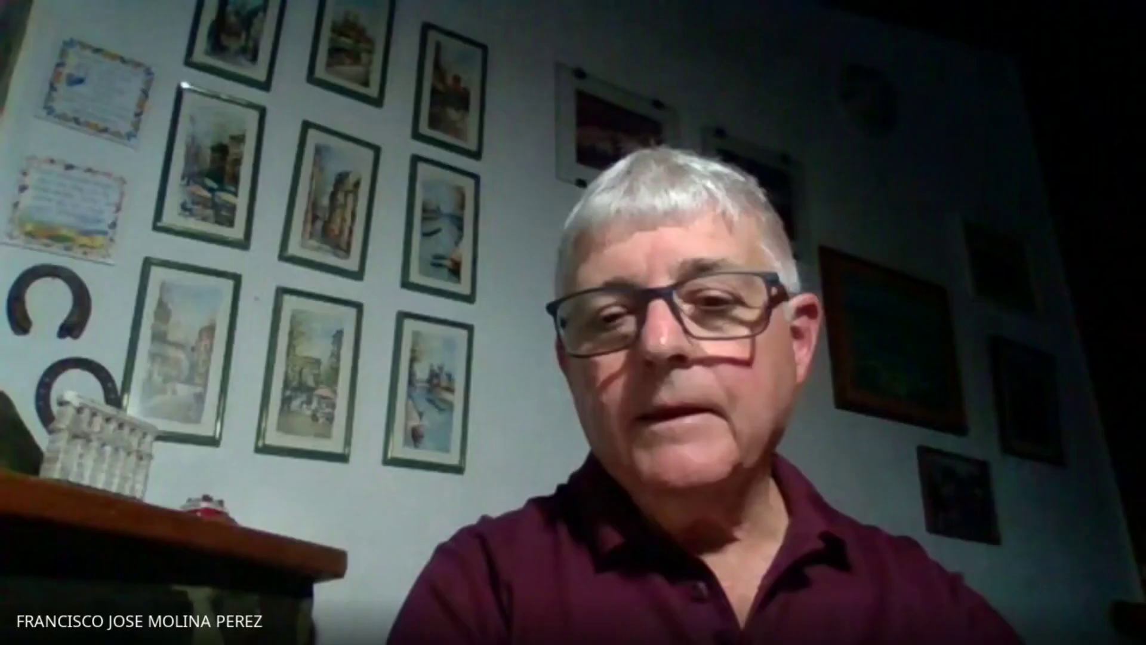